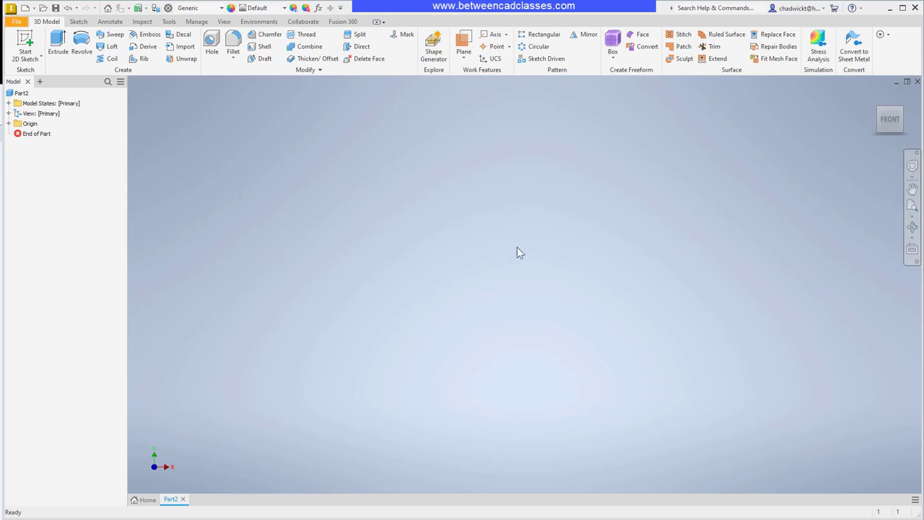
Create a new part from the Metric Standard (mm).ipt template.
{"action": "left_click", "coordinate": [25, 8]}
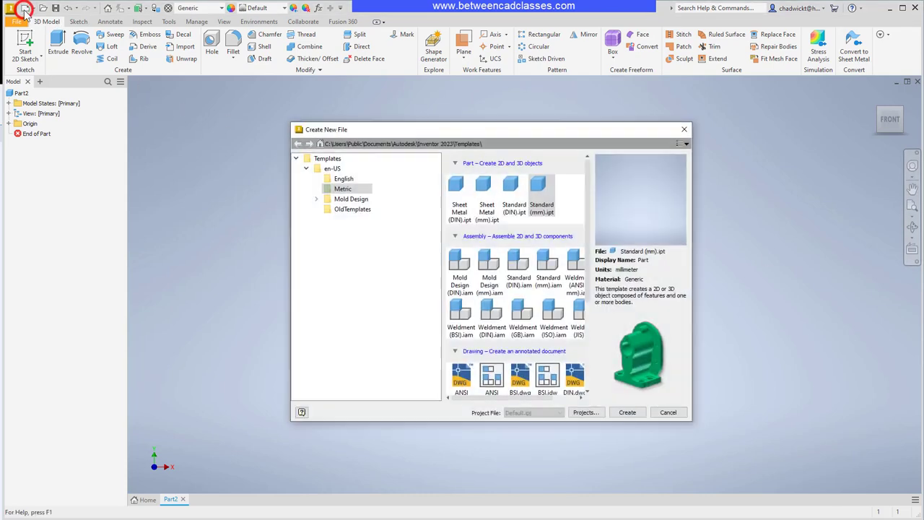
{"action": "double_click", "coordinate": [542, 193]}
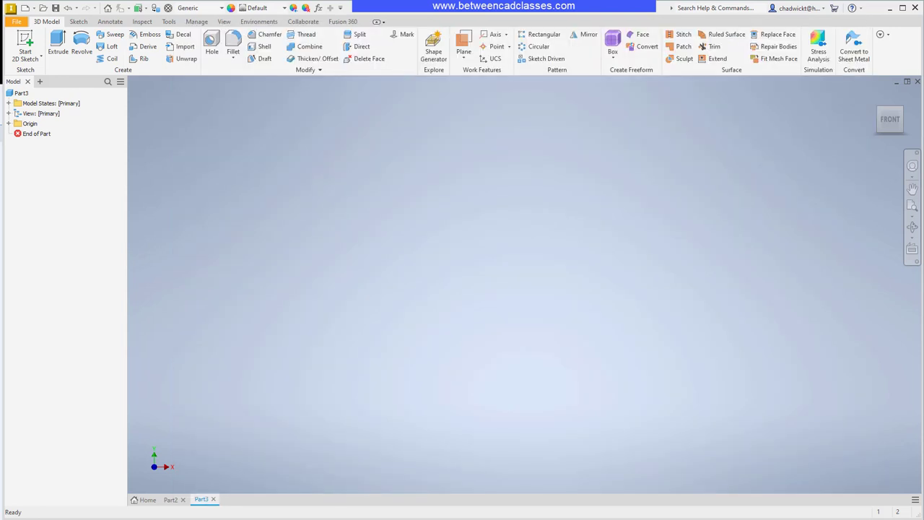
Start a 2D sketch on the XZ origin plane and roll the view a quarter turn.
{"action": "left_click", "coordinate": [25, 40]}
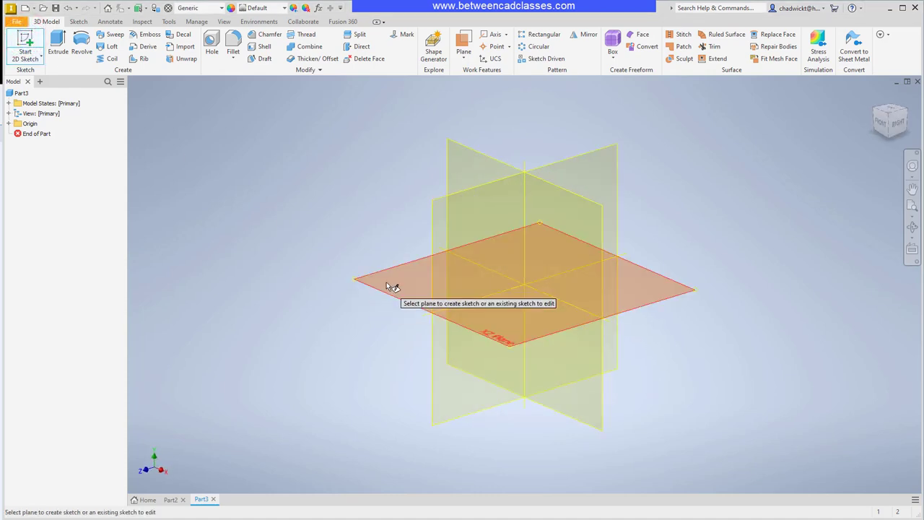
{"action": "left_click", "coordinate": [388, 285]}
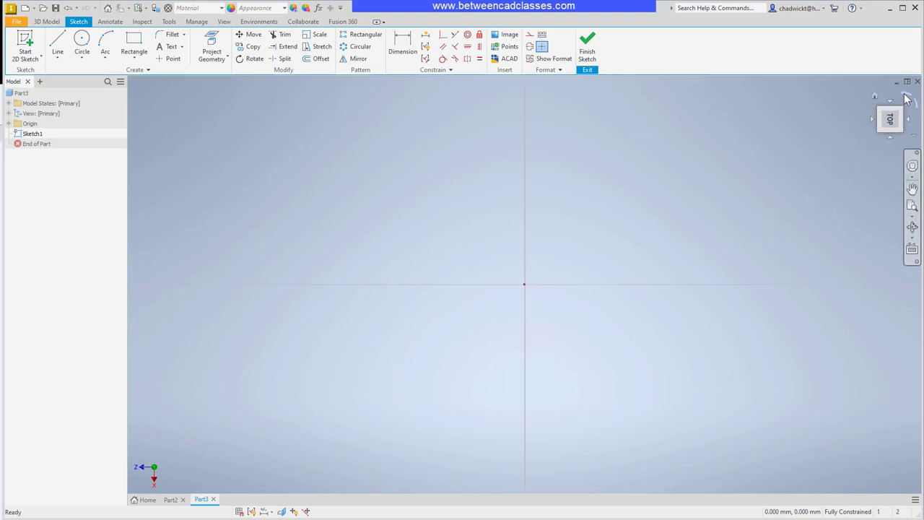
{"action": "left_click", "coordinate": [907, 99]}
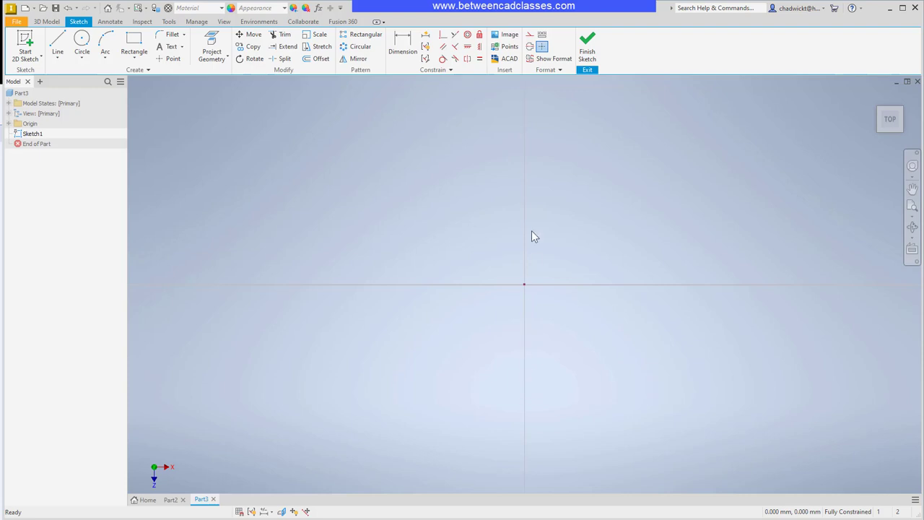
Draw a two-point rectangle and make its top-edge midpoint coincident with the origin.
{"action": "left_click", "coordinate": [133, 43]}
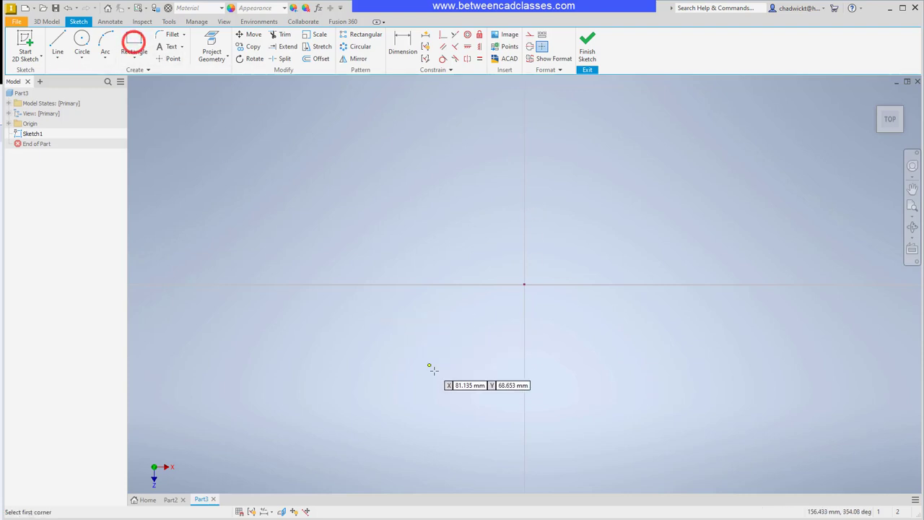
{"action": "left_click", "coordinate": [427, 325]}
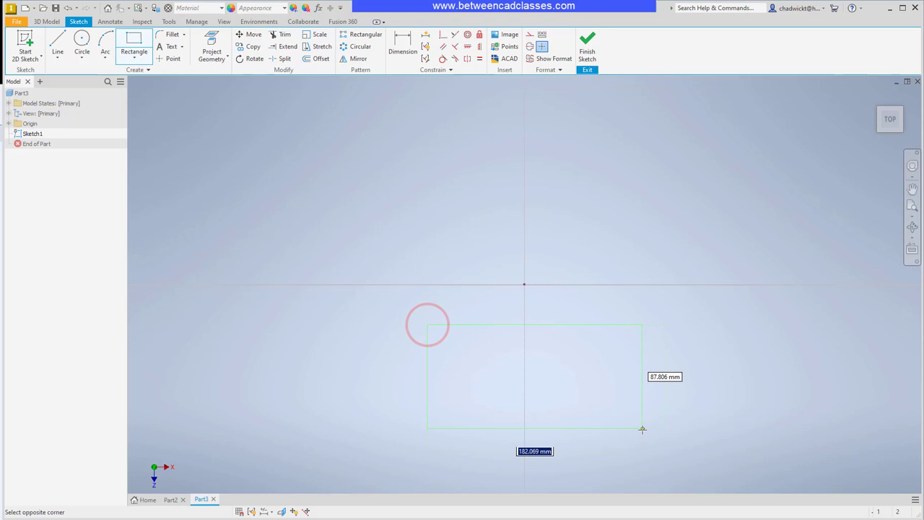
{"action": "left_click", "coordinate": [651, 435]}
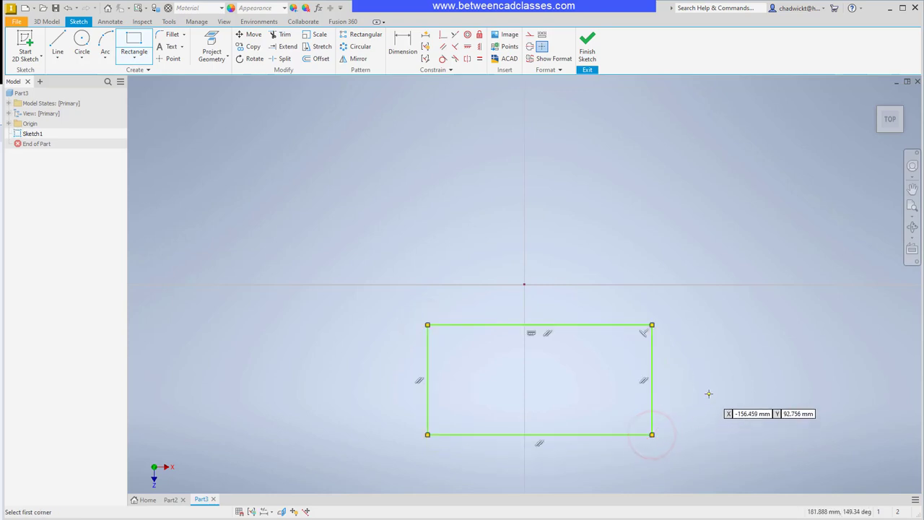
{"action": "left_click", "coordinate": [443, 36]}
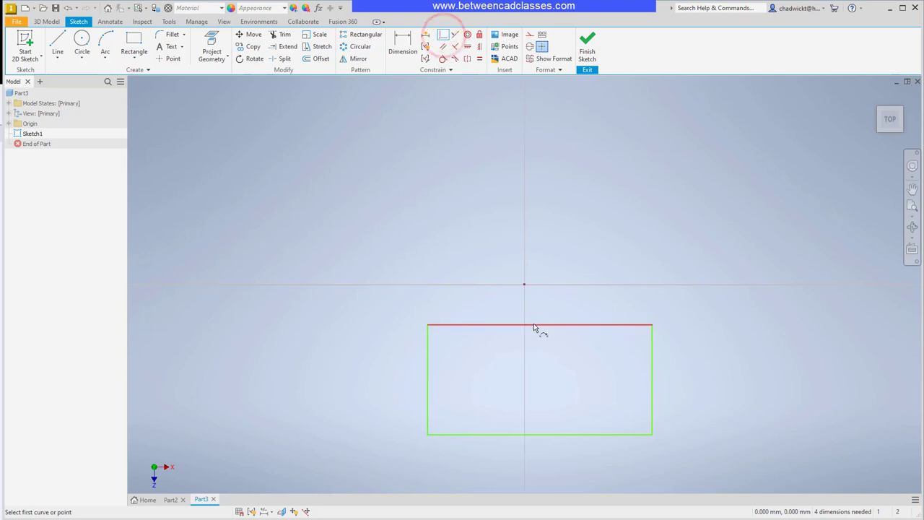
{"action": "left_click", "coordinate": [539, 326]}
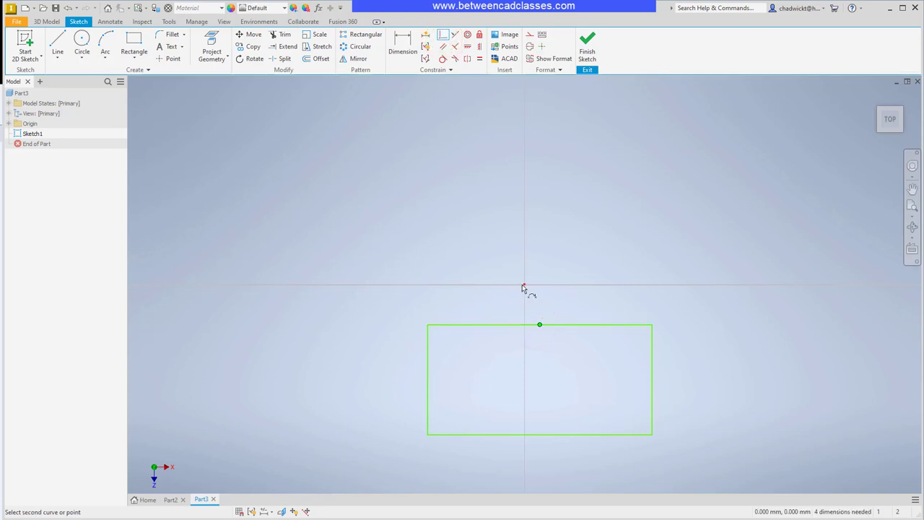
{"action": "left_click", "coordinate": [524, 284]}
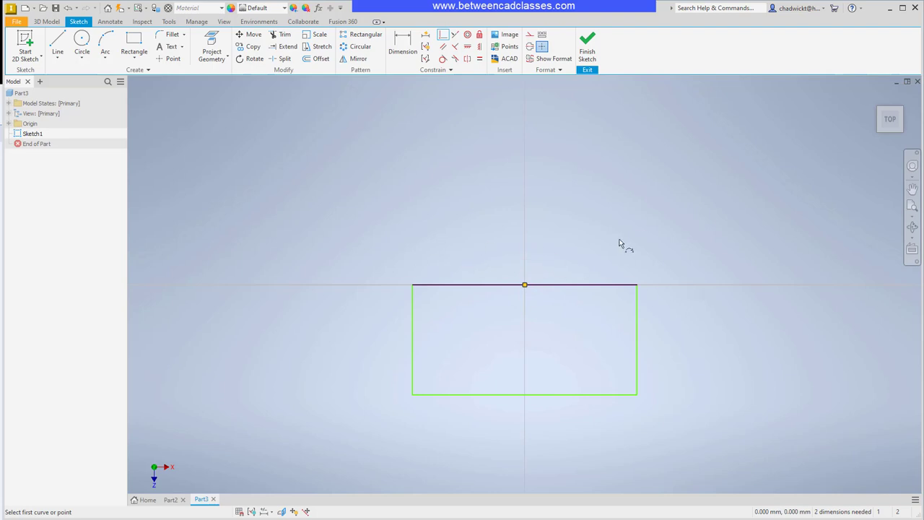
Dimension the rectangle 200 mm wide and 128 mm tall.
{"action": "left_click", "coordinate": [390, 42]}
{"action": "left_click", "coordinate": [583, 285]}
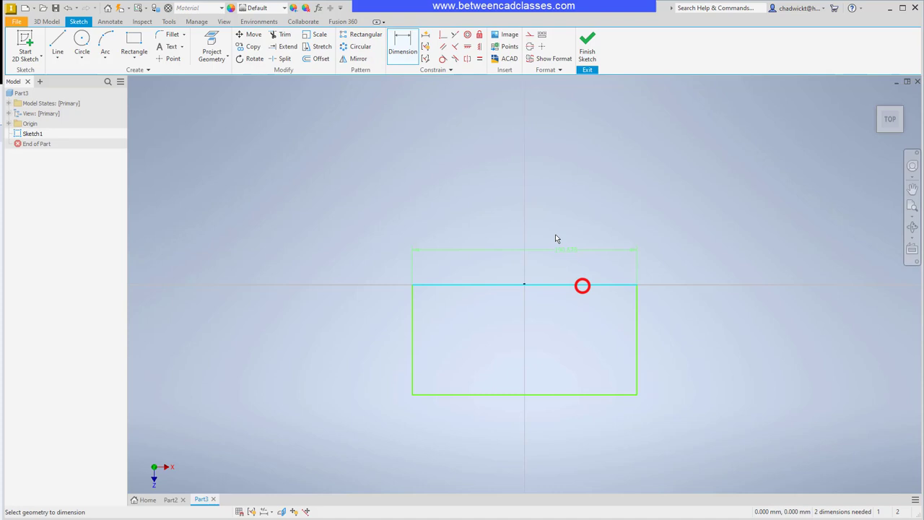
{"action": "left_click", "coordinate": [553, 230]}
{"action": "type", "text": "200"}
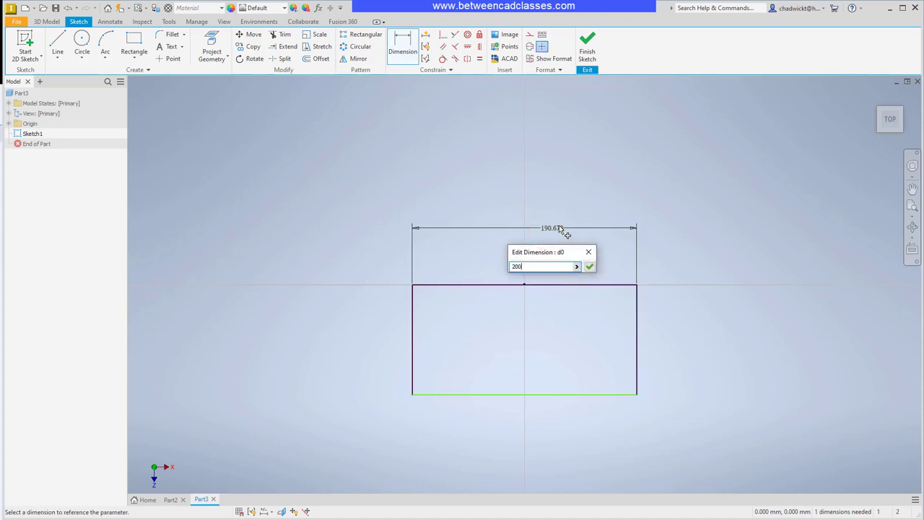
{"action": "key", "text": "Return"}
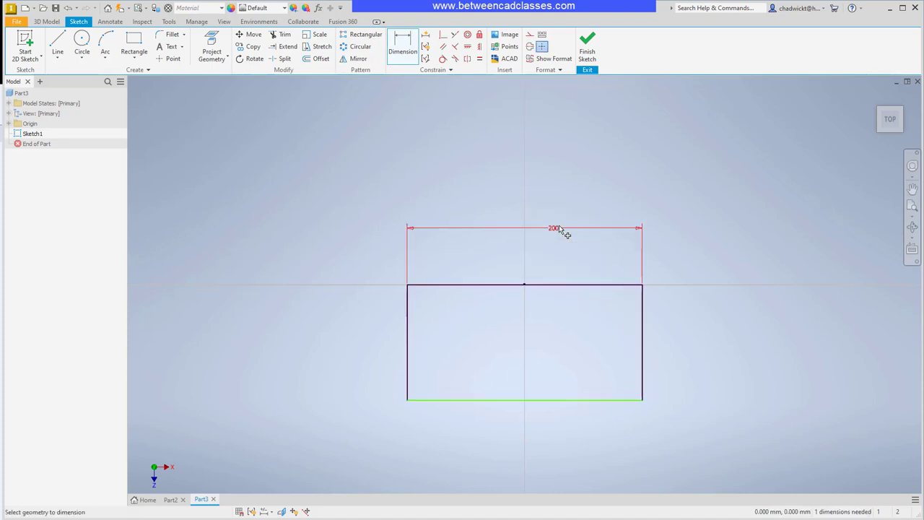
{"action": "left_click", "coordinate": [642, 327]}
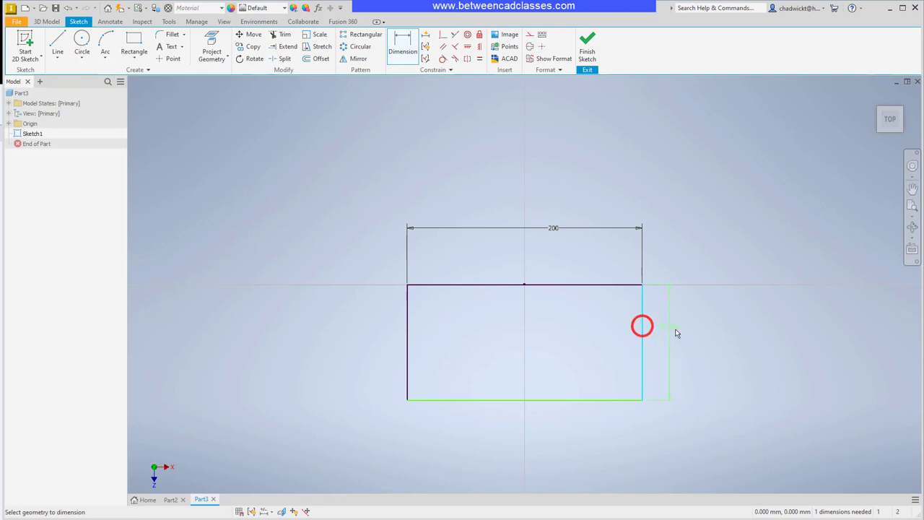
{"action": "left_click", "coordinate": [680, 335]}
{"action": "type", "text": "128"}
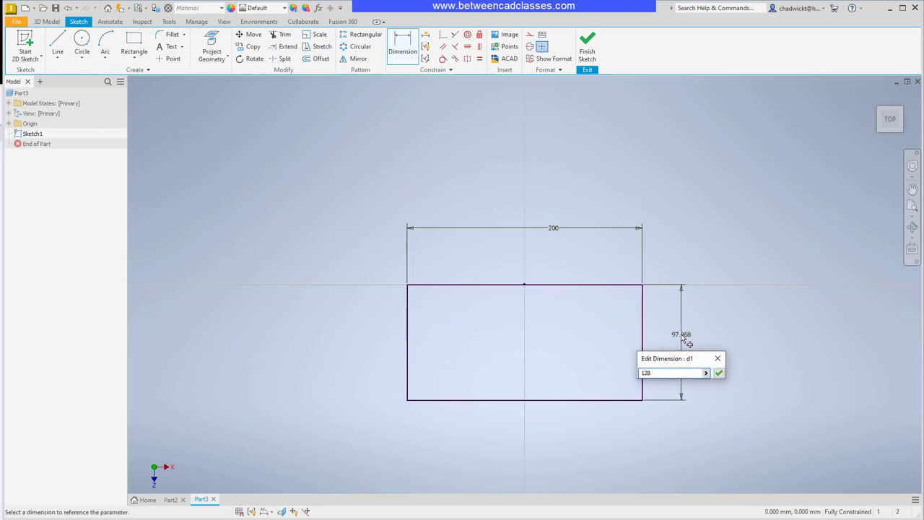
{"action": "key", "text": "Return"}
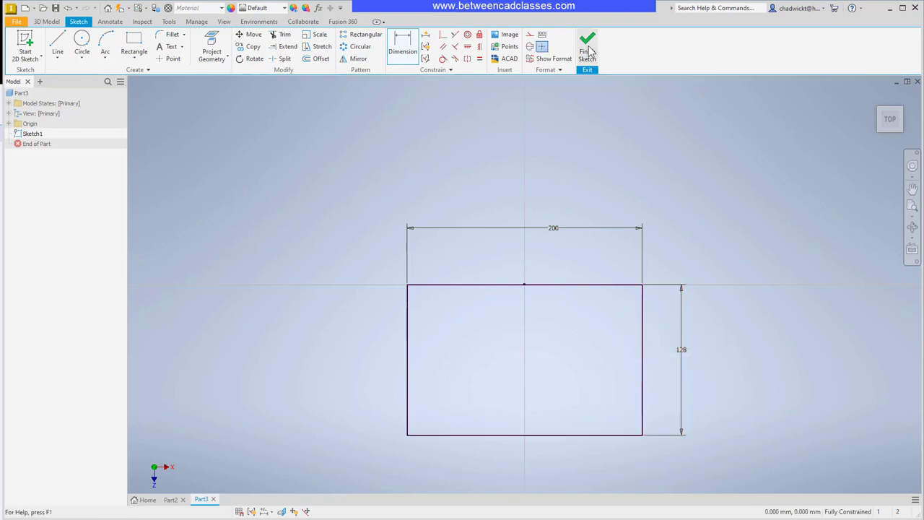
Finish the sketch and extrude the rectangle 32 mm into the base block.
{"action": "left_click", "coordinate": [587, 47]}
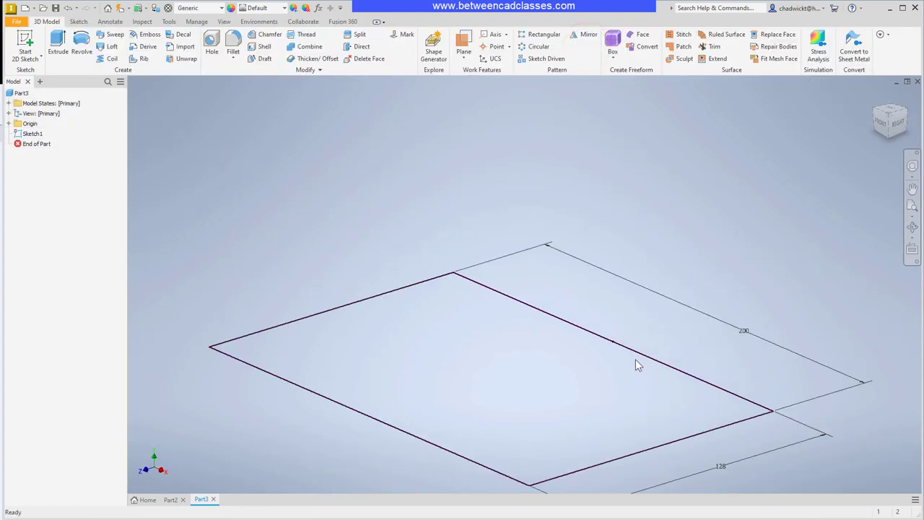
{"action": "left_click", "coordinate": [58, 43]}
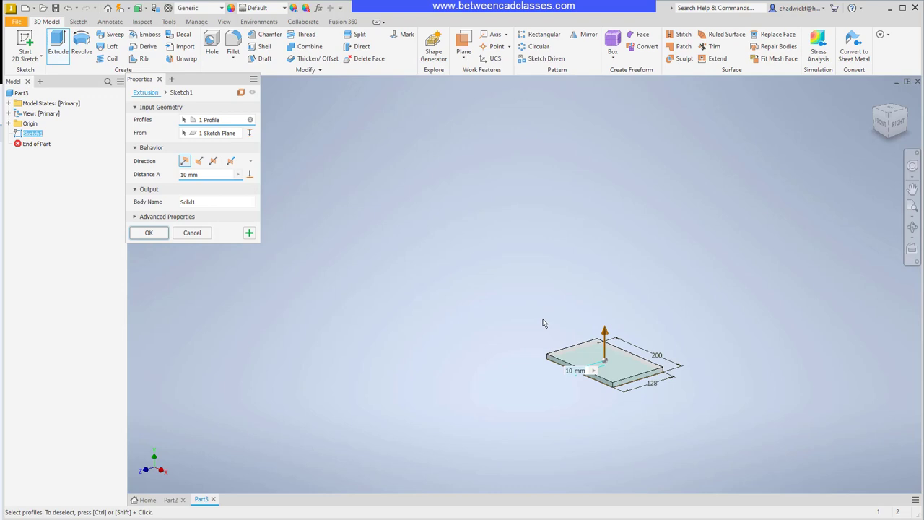
{"action": "type", "text": "32"}
{"action": "key", "text": "Return"}
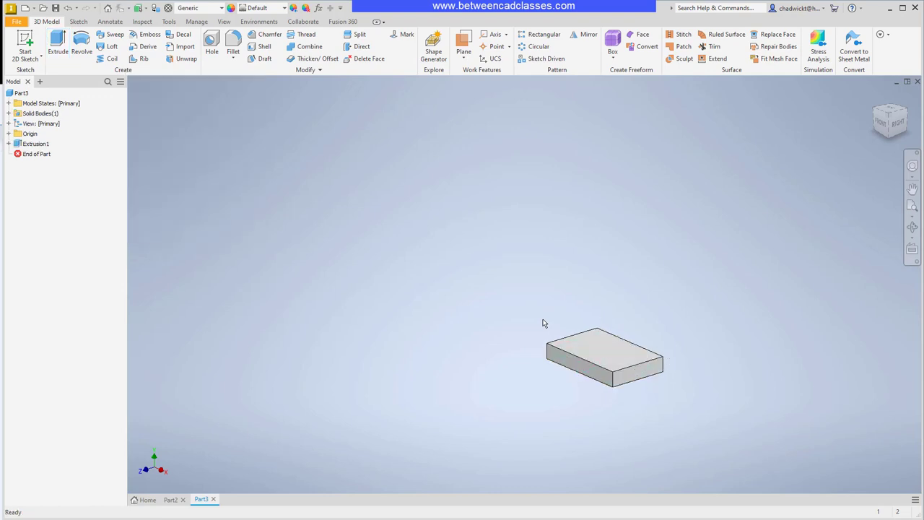
{"action": "scroll", "coordinate": [656, 392], "scroll_direction": "up", "scroll_amount": 3}
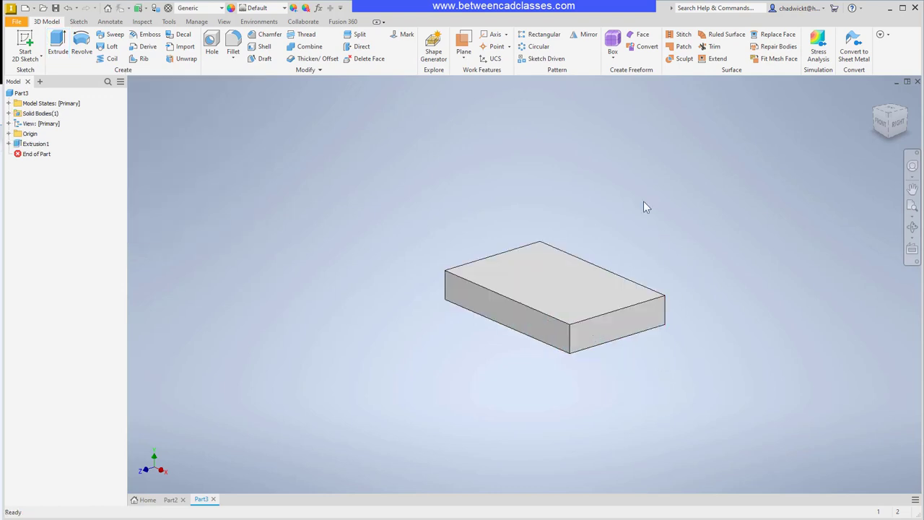
{"action": "middle_click_drag", "start_coordinate": [691, 409], "coordinate": [533, 411], "text": "shift"}
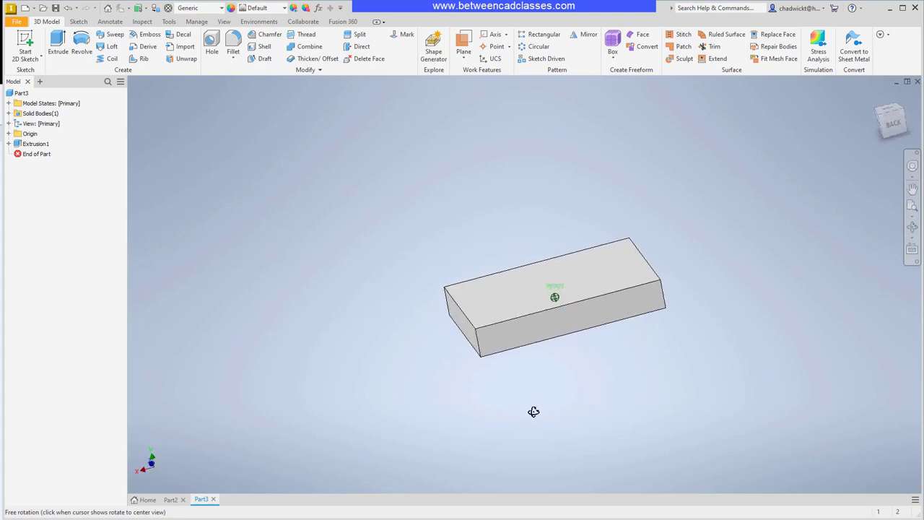
Start a sketch on the block's front face and project its top edge.
{"action": "left_click", "coordinate": [25, 41]}
{"action": "left_click", "coordinate": [534, 341]}
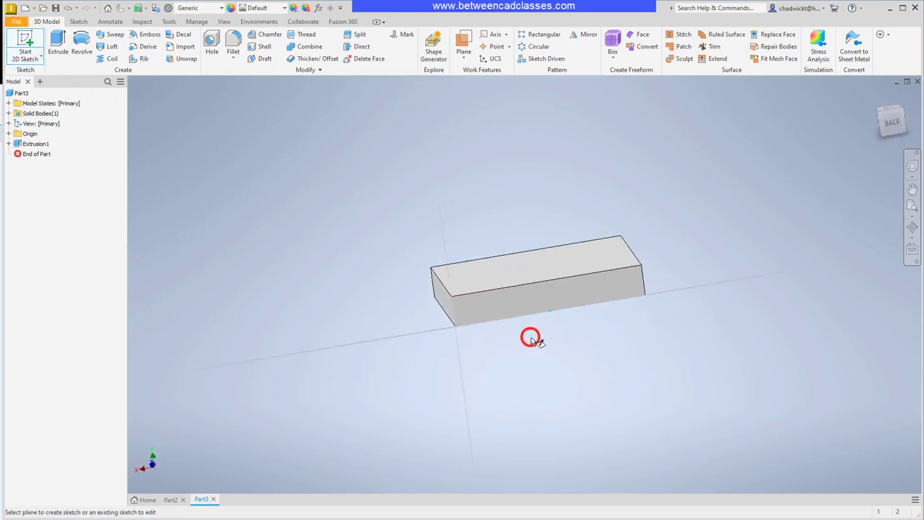
{"action": "left_click", "coordinate": [205, 39]}
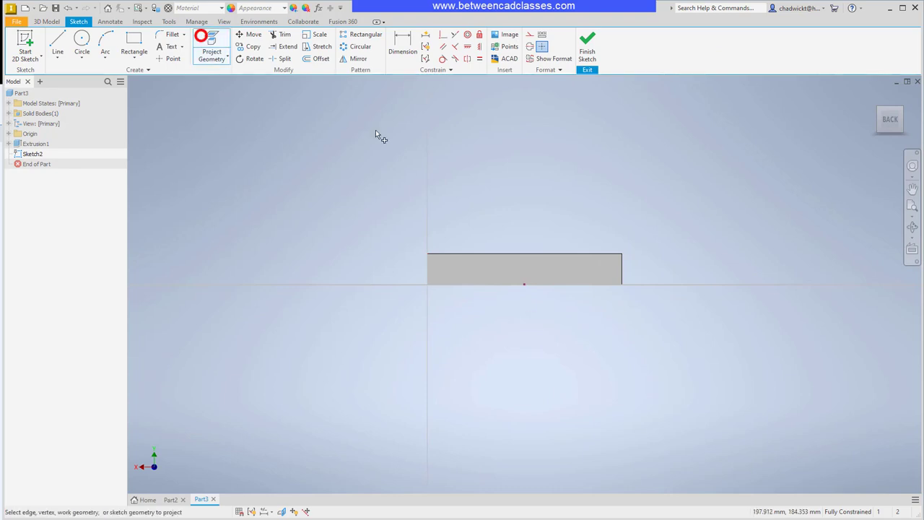
{"action": "left_click", "coordinate": [512, 253]}
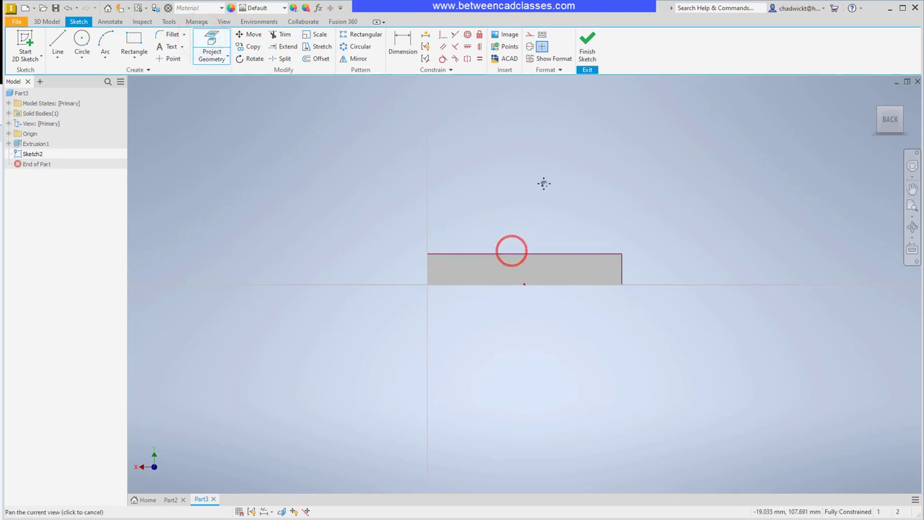
{"action": "mouse_move", "coordinate": [542, 181]}
{"action": "middle_mouse_down"}
{"action": "mouse_move", "coordinate": [527, 274]}
{"action": "mouse_move", "coordinate": [514, 287]}
{"action": "middle_mouse_up"}
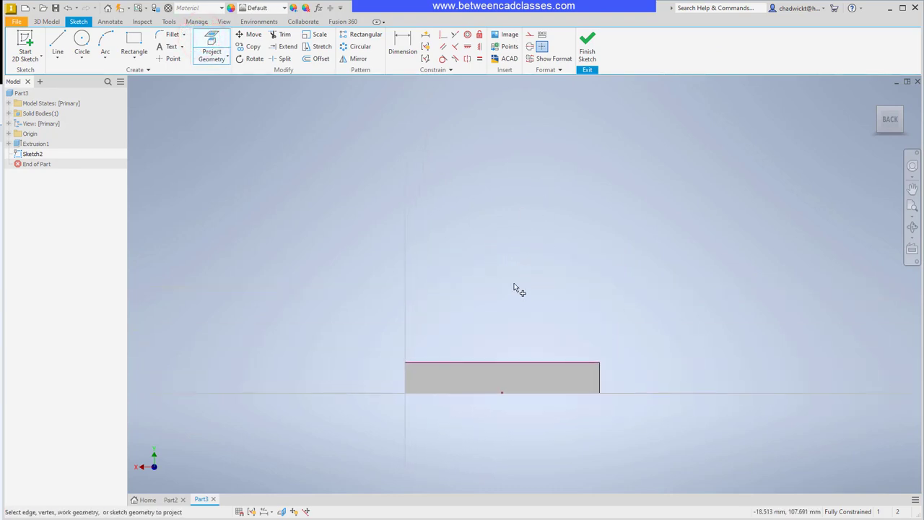
Draw the arch: two slanted lines from the top edge corners joined by a tangent arc.
{"action": "left_click", "coordinate": [57, 42]}
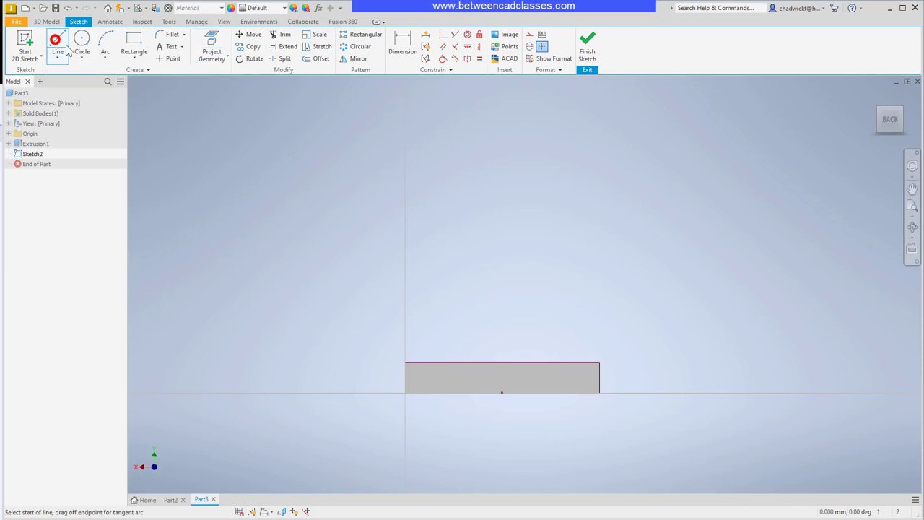
{"action": "left_click", "coordinate": [405, 361]}
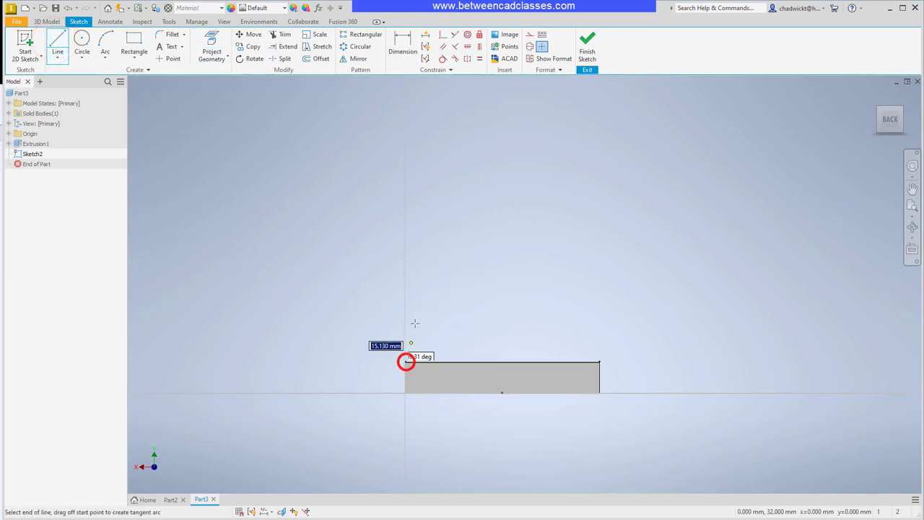
{"action": "left_click", "coordinate": [434, 241]}
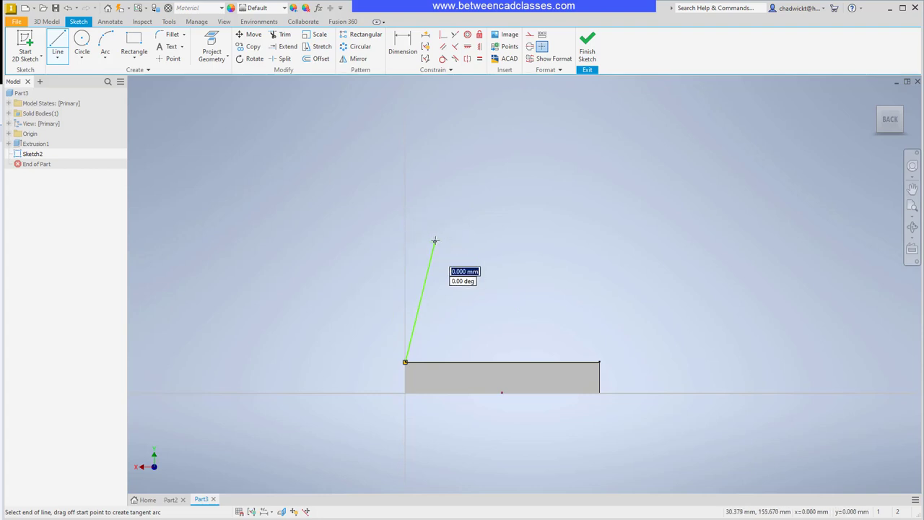
{"action": "left_click_drag", "start_coordinate": [434, 240], "coordinate": [551, 233]}
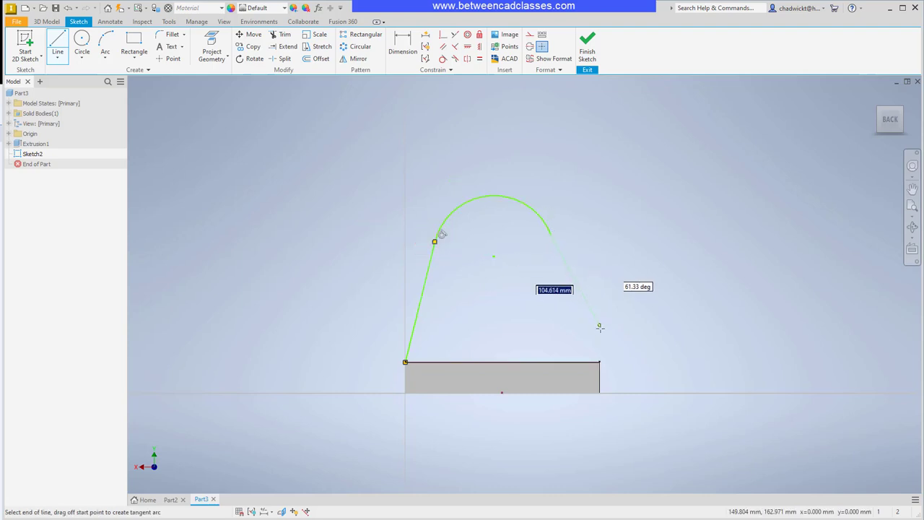
{"action": "left_click", "coordinate": [599, 361]}
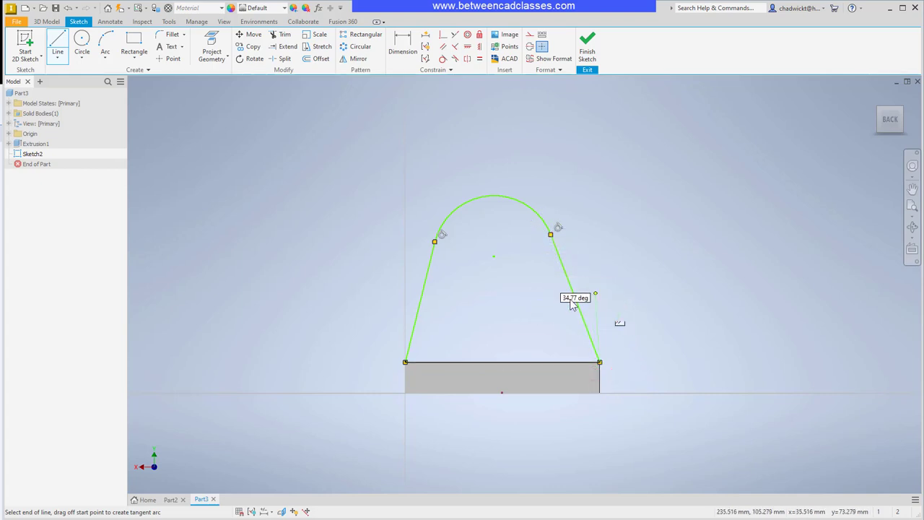
{"action": "left_click", "coordinate": [560, 233]}
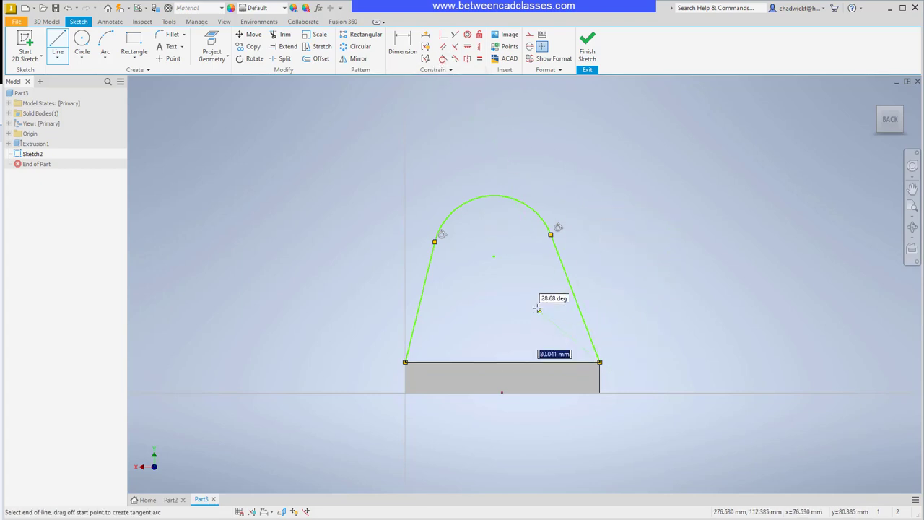
{"action": "key", "text": "Escape"}
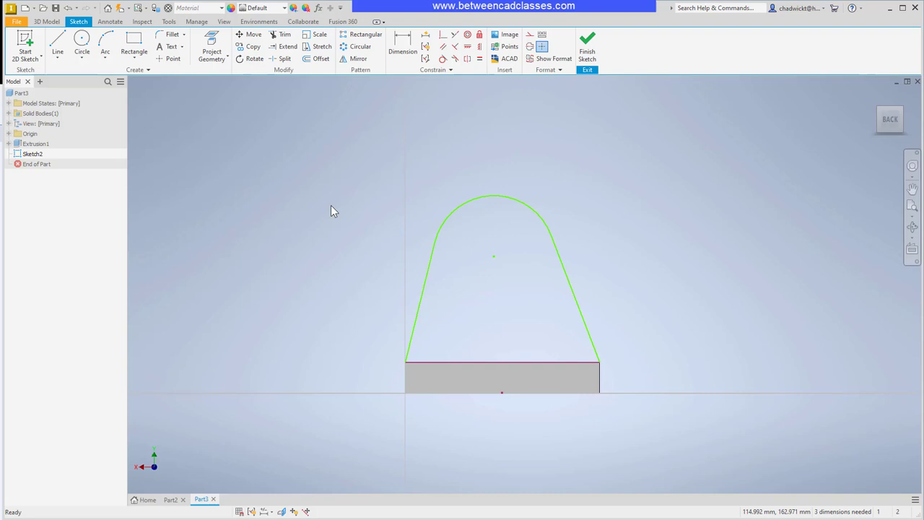
Make the two slanted sides equal in length.
{"action": "left_click", "coordinate": [479, 59]}
{"action": "left_click", "coordinate": [424, 273]}
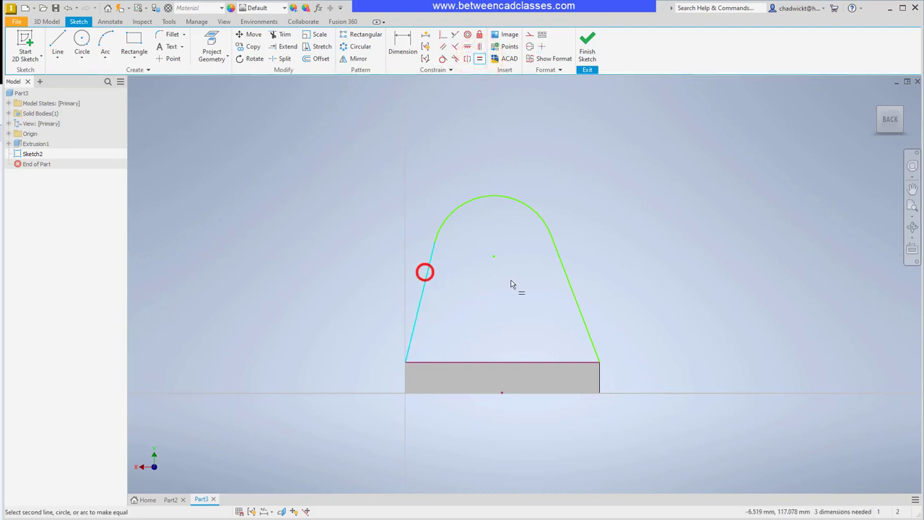
{"action": "left_click", "coordinate": [568, 288]}
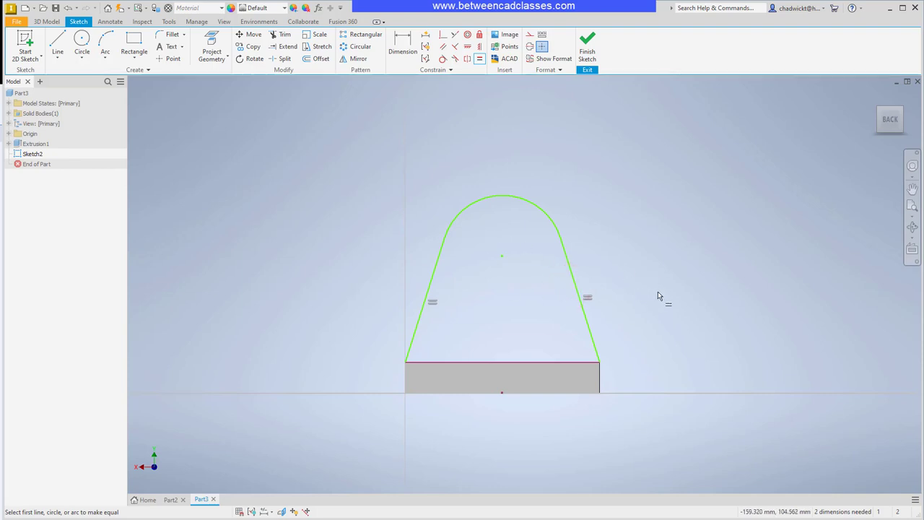
{"action": "key", "text": "Escape"}
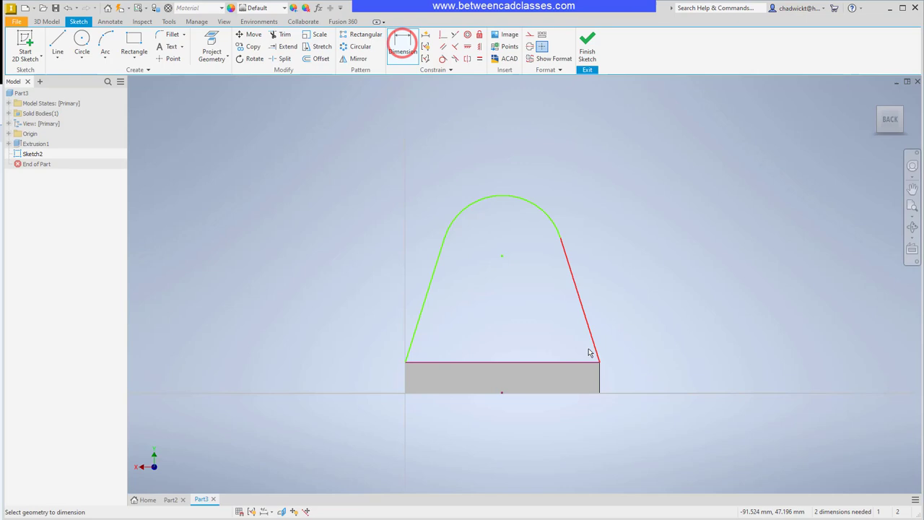
Dimension the arc centre 108 mm above the base edge and the arc radius 76 mm, then finish the sketch.
{"action": "left_click", "coordinate": [562, 361]}
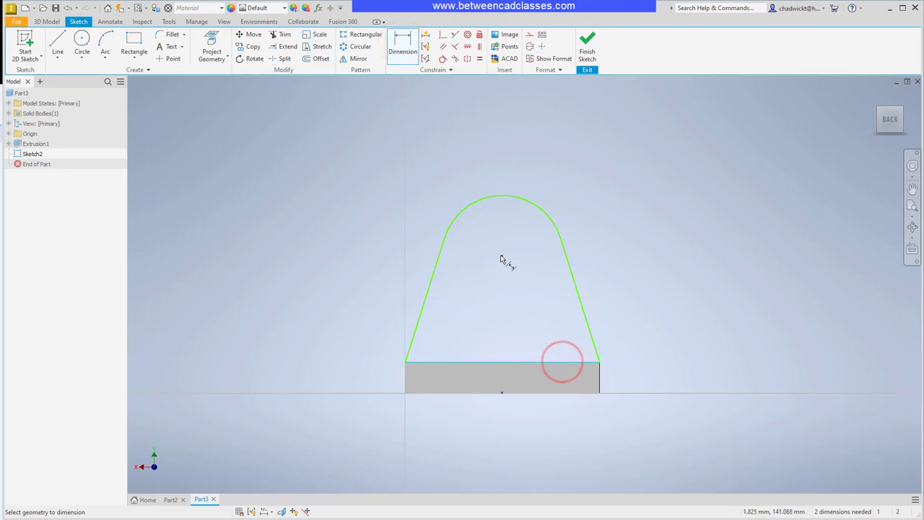
{"action": "left_click", "coordinate": [501, 255]}
{"action": "left_click", "coordinate": [703, 297]}
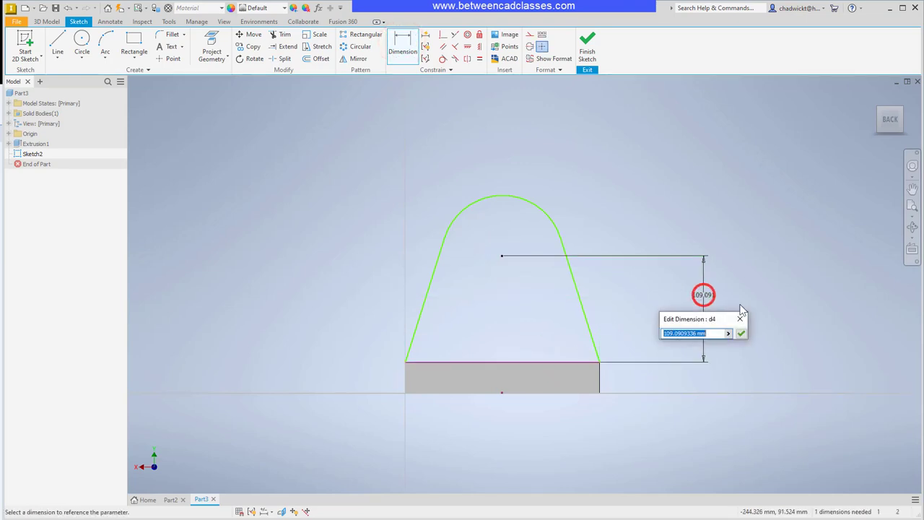
{"action": "type", "text": "108"}
{"action": "key", "text": "Return"}
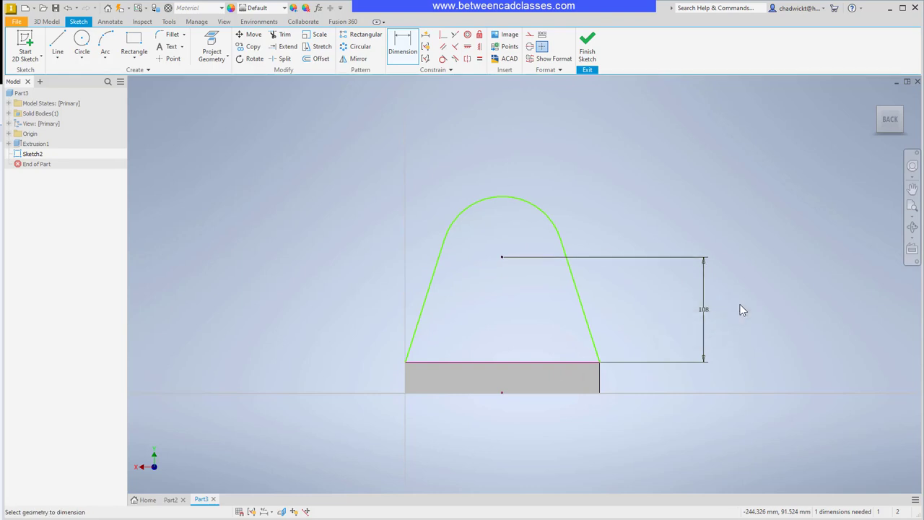
{"action": "left_click", "coordinate": [520, 199]}
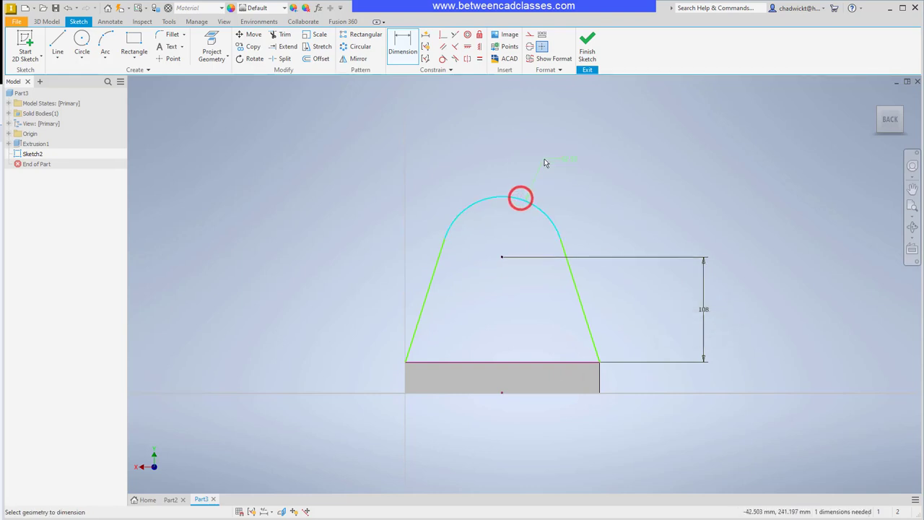
{"action": "left_click", "coordinate": [544, 160]}
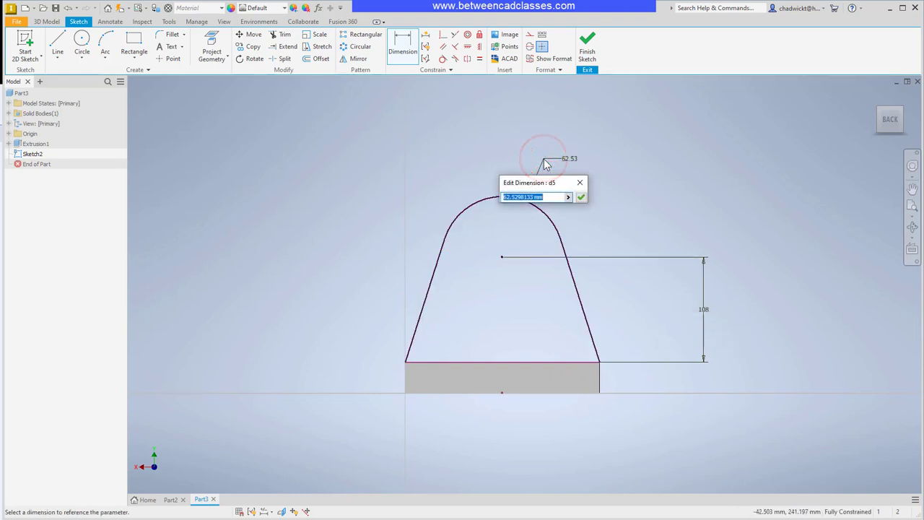
{"action": "type", "text": "76"}
{"action": "key", "text": "Return"}
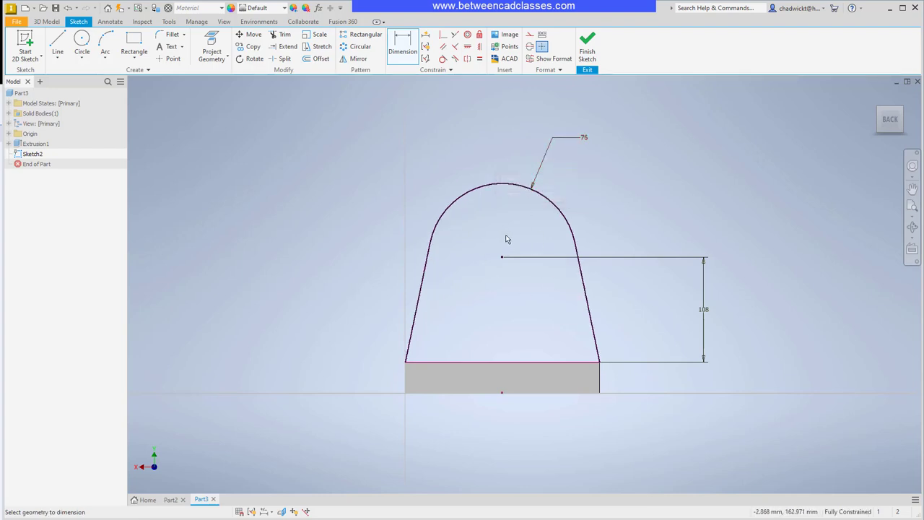
{"action": "left_click", "coordinate": [591, 51]}
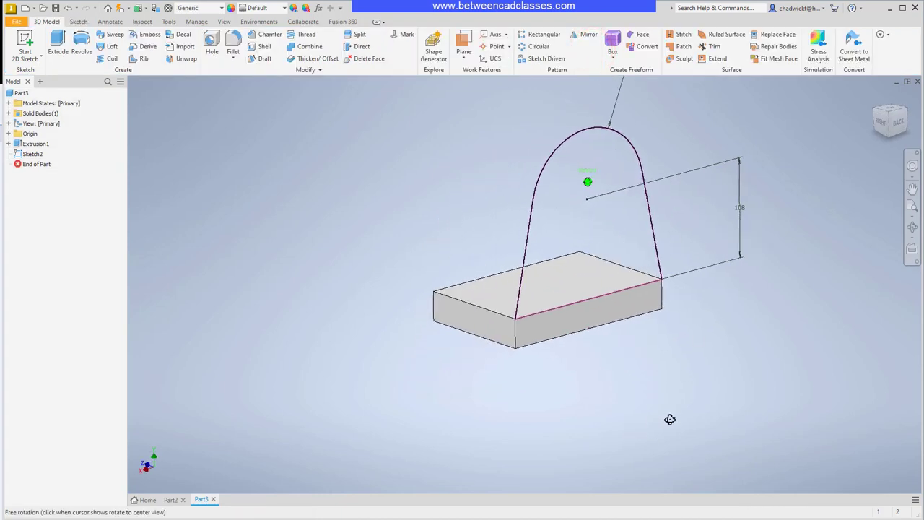
Extrude the arch profile 26 mm in the flipped direction.
{"action": "left_click", "coordinate": [65, 38]}
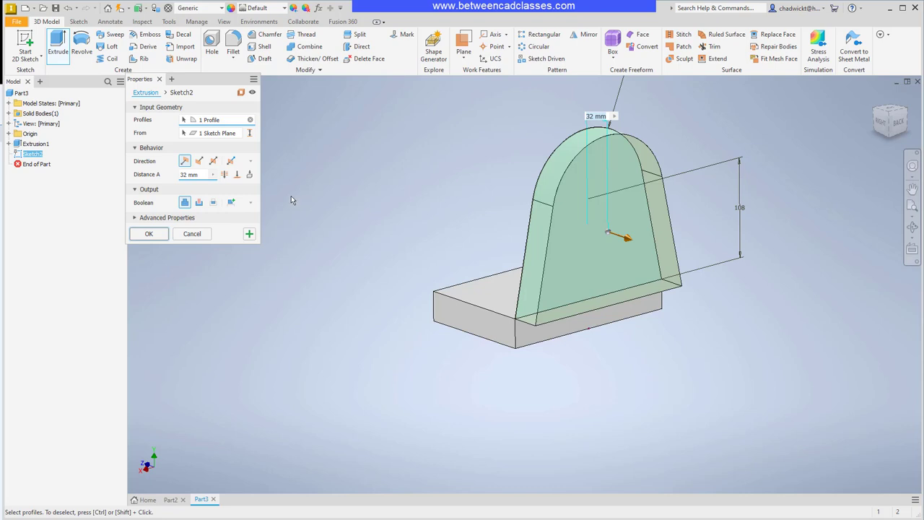
{"action": "left_click", "coordinate": [201, 160]}
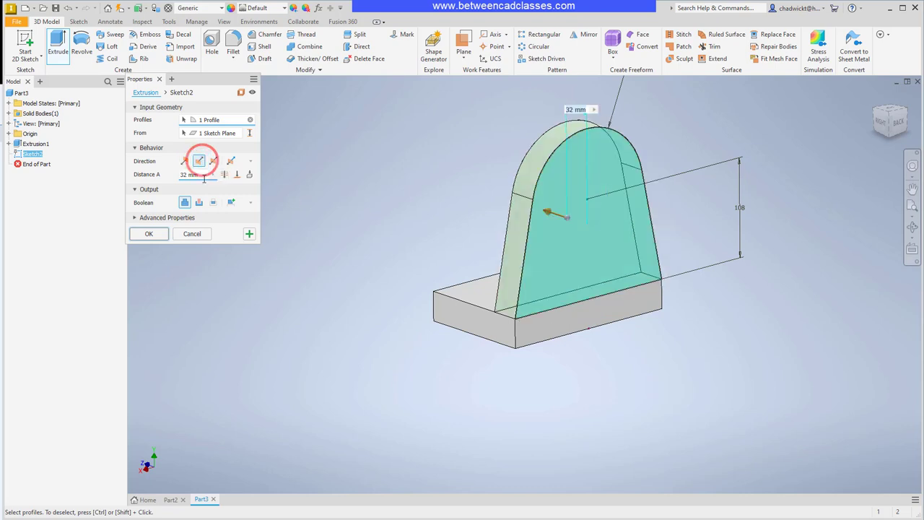
{"action": "type", "text": "26"}
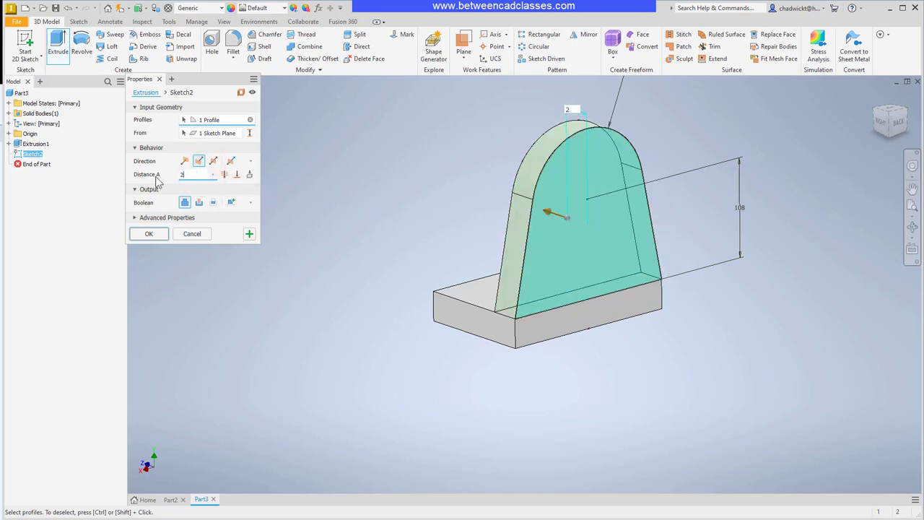
{"action": "left_click", "coordinate": [149, 234]}
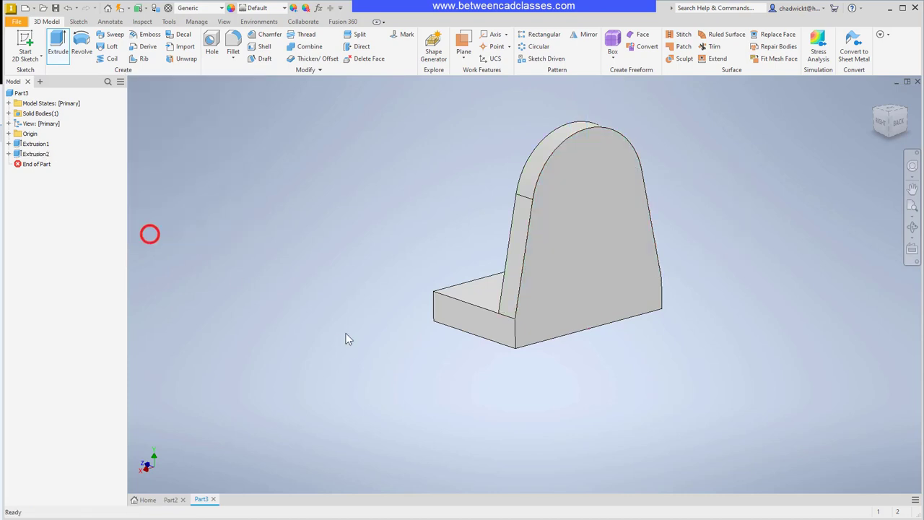
{"action": "middle_click_drag", "start_coordinate": [352, 385], "coordinate": [447, 427], "text": "shift"}
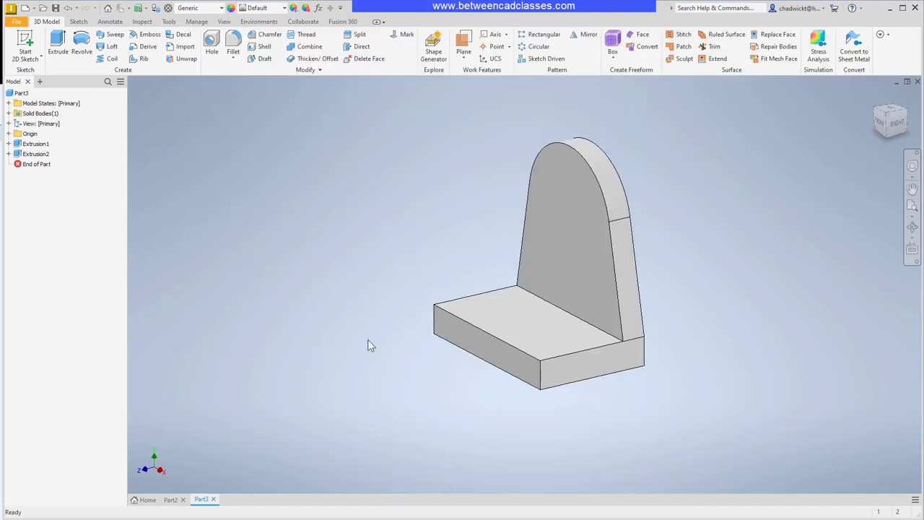
Cut an 80 mm Through All hole concentric with the upright's arc edge.
{"action": "left_click", "coordinate": [210, 40]}
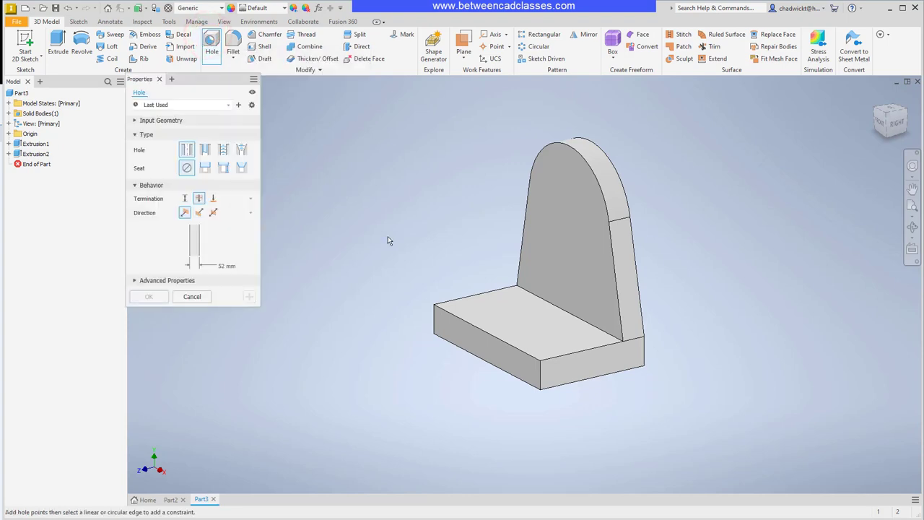
{"action": "left_click", "coordinate": [556, 240]}
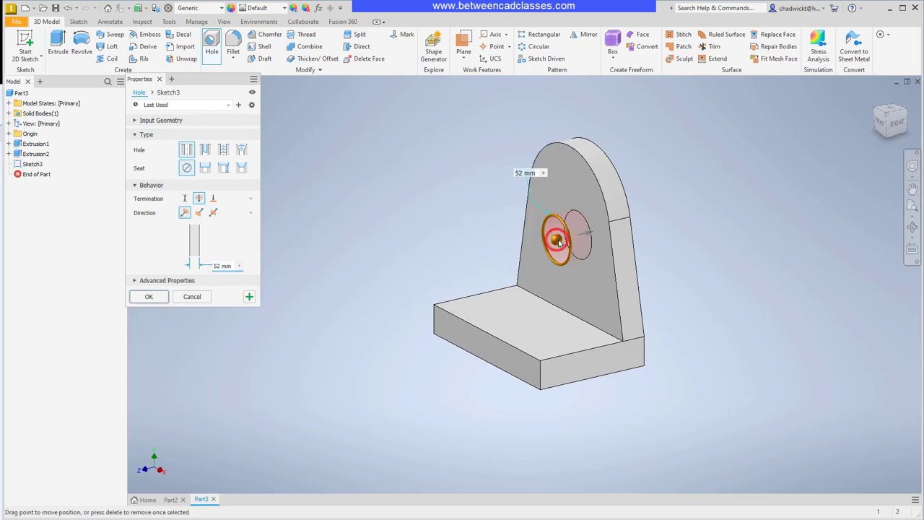
{"action": "left_click", "coordinate": [588, 168]}
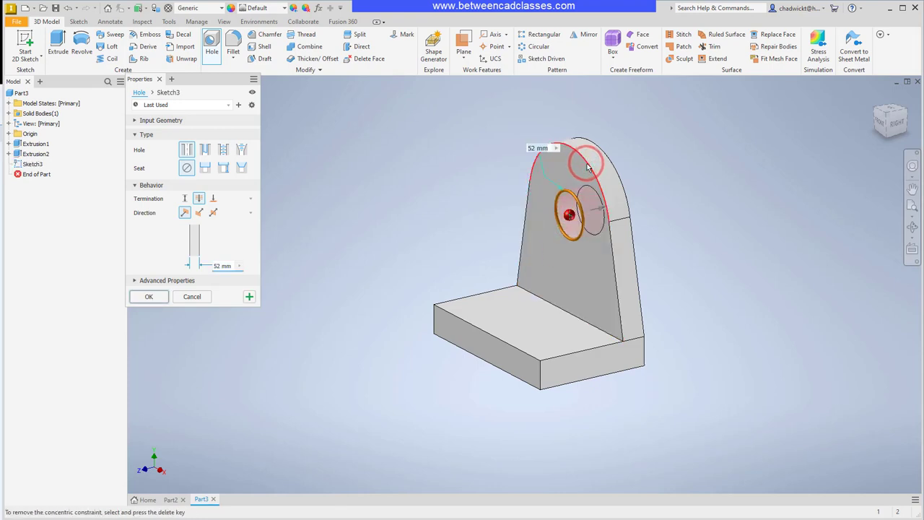
{"action": "left_click", "coordinate": [216, 265]}
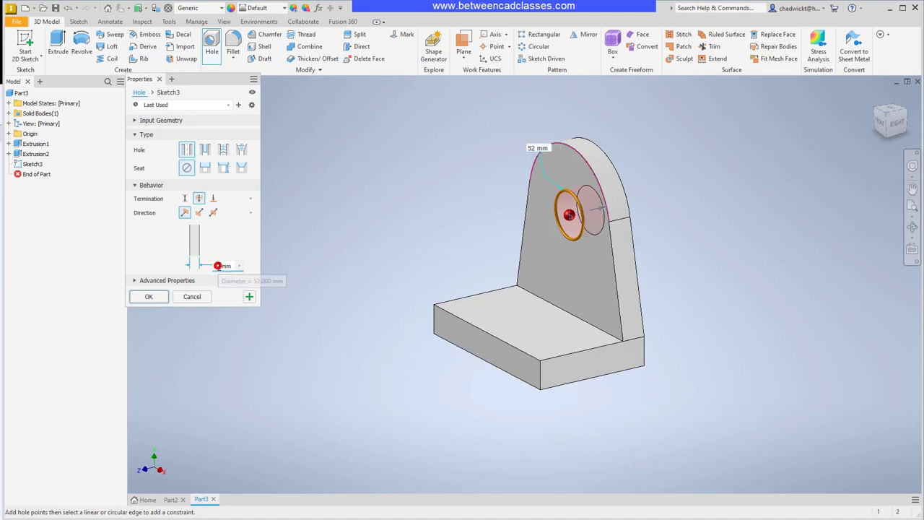
{"action": "type", "text": "8"}
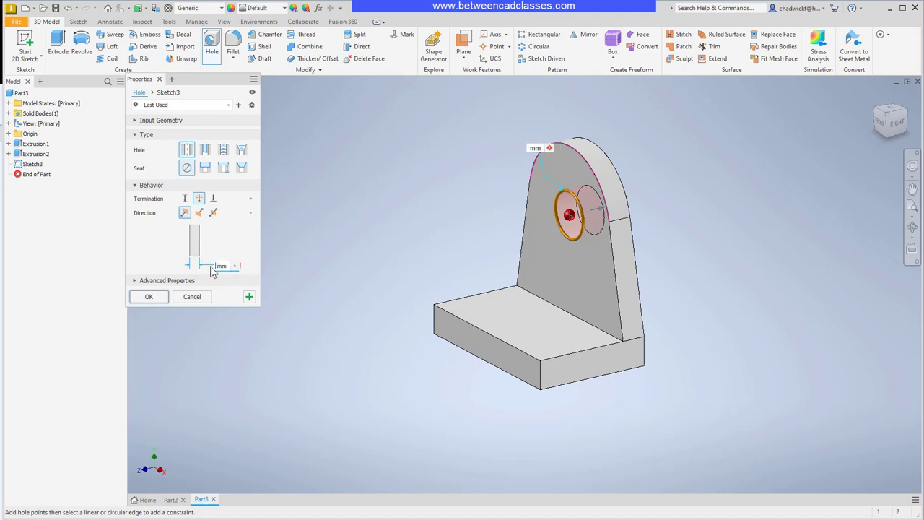
{"action": "type", "text": "0"}
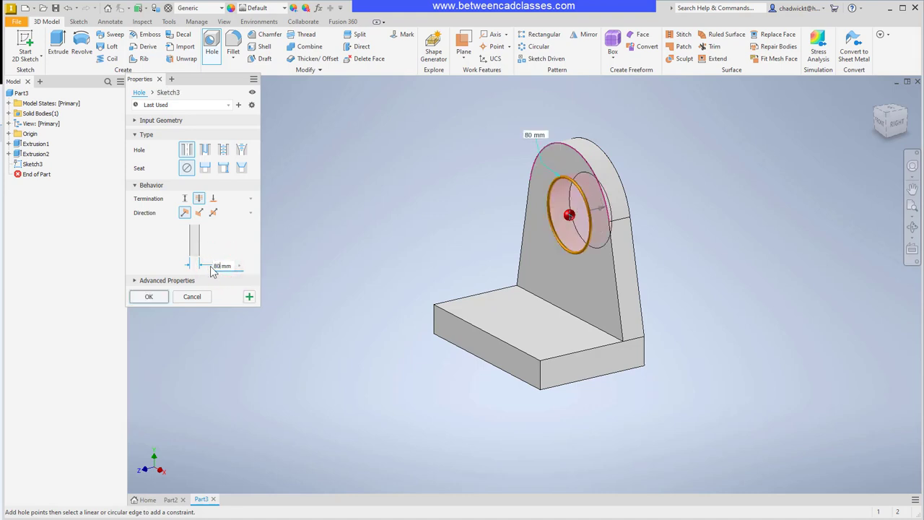
{"action": "left_click", "coordinate": [200, 200]}
{"action": "left_click", "coordinate": [156, 299]}
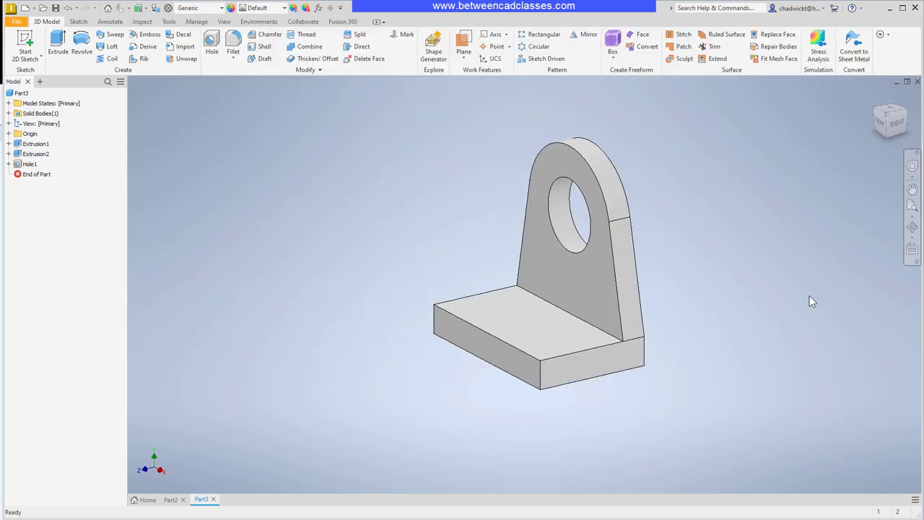
Place a hole on the base top face, 54 mm and 46 mm from the front and right edges.
{"action": "left_click", "coordinate": [210, 43]}
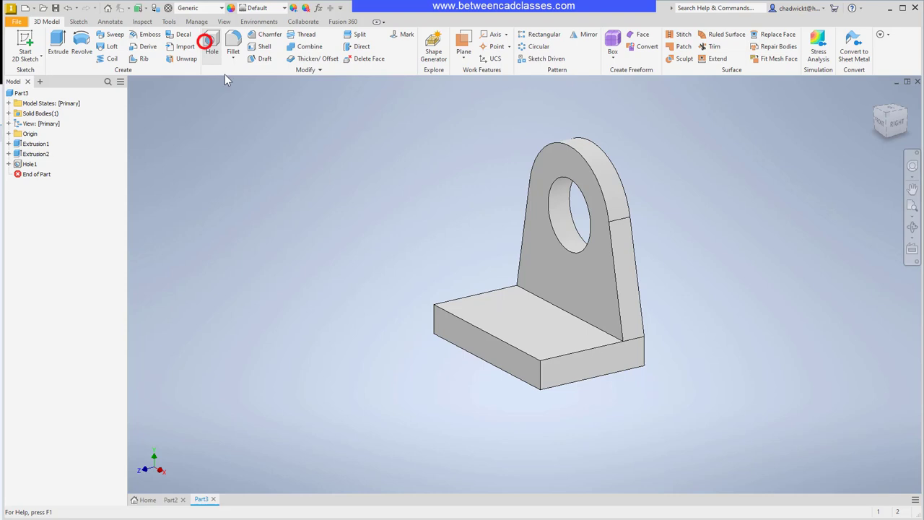
{"action": "left_click", "coordinate": [547, 329]}
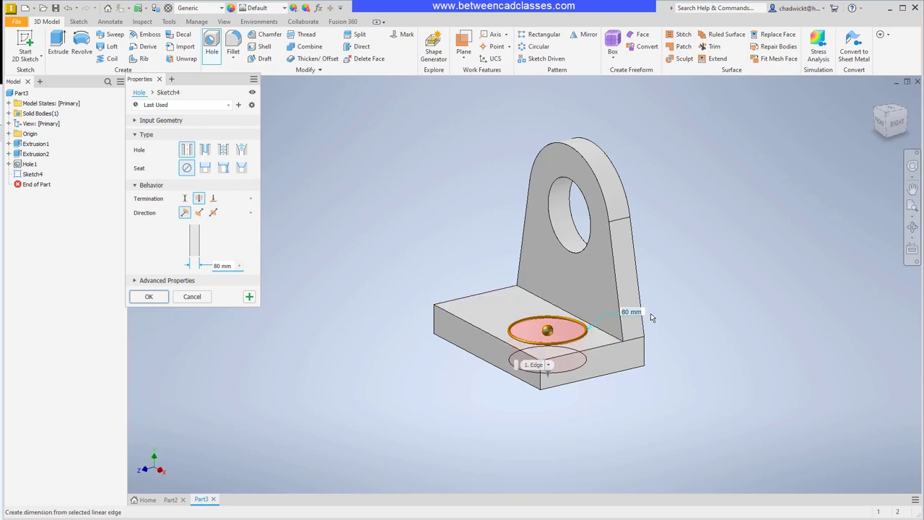
{"action": "left_click", "coordinate": [521, 352]}
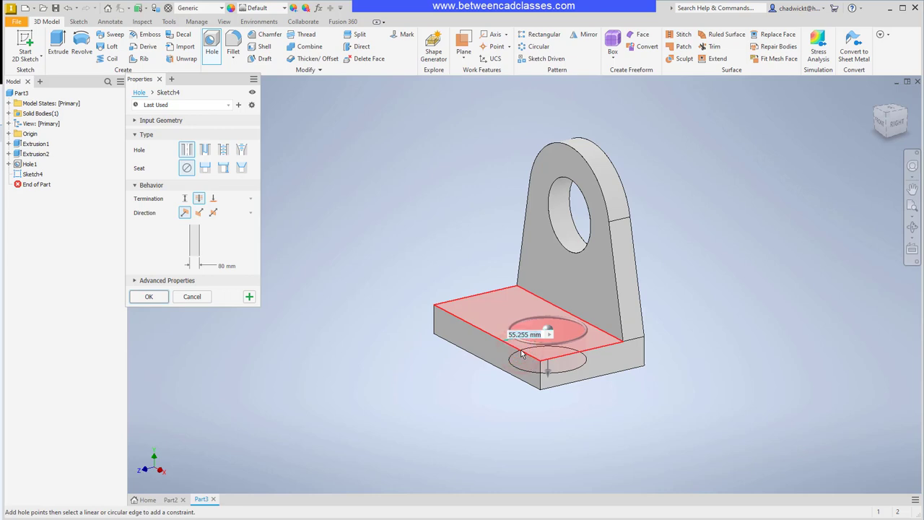
{"action": "type", "text": "54"}
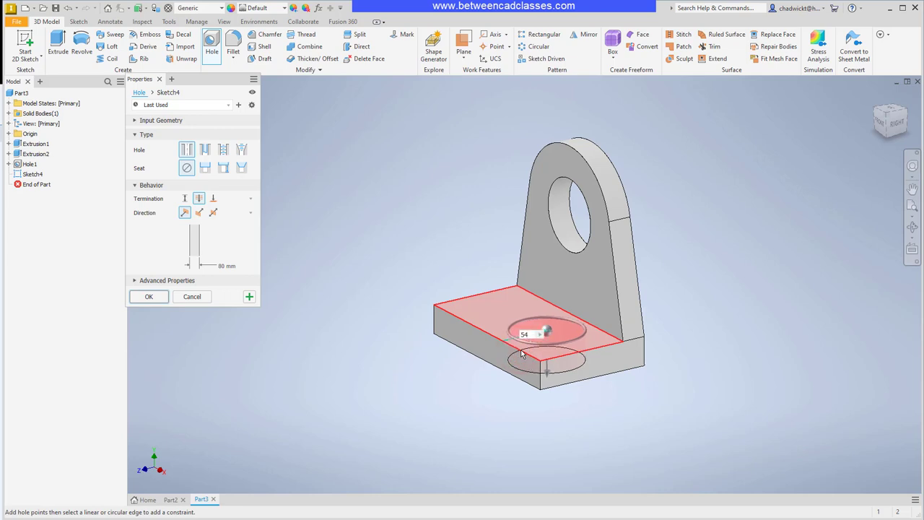
{"action": "left_click", "coordinate": [582, 353]}
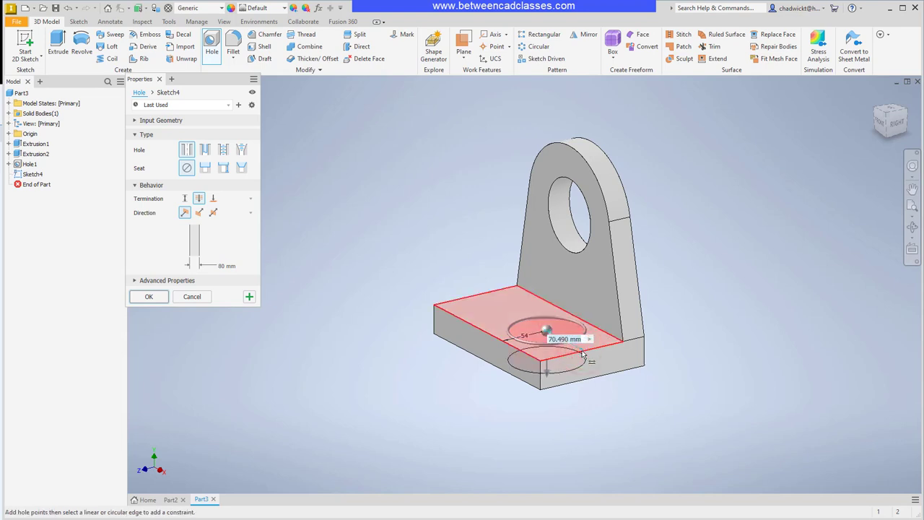
{"action": "type", "text": "46"}
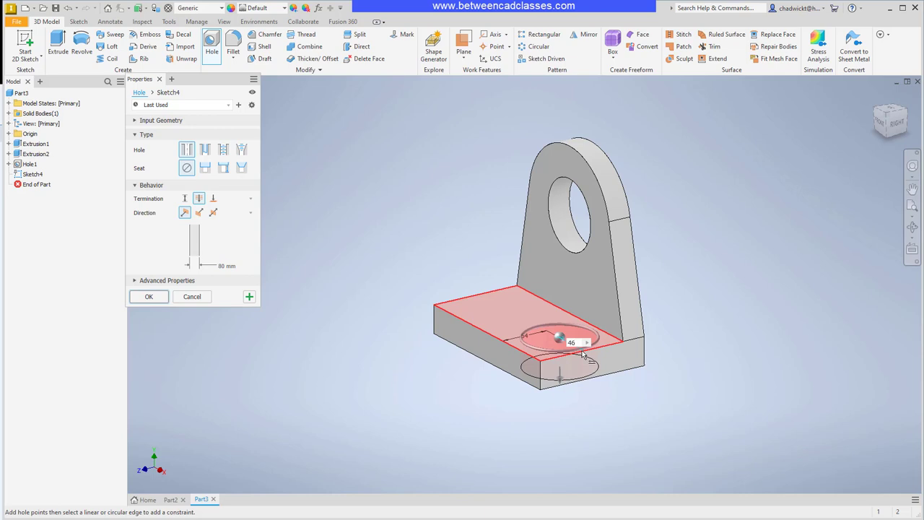
Set the base hole to 52 mm diameter, Through All, and cut it.
{"action": "left_click", "coordinate": [219, 265]}
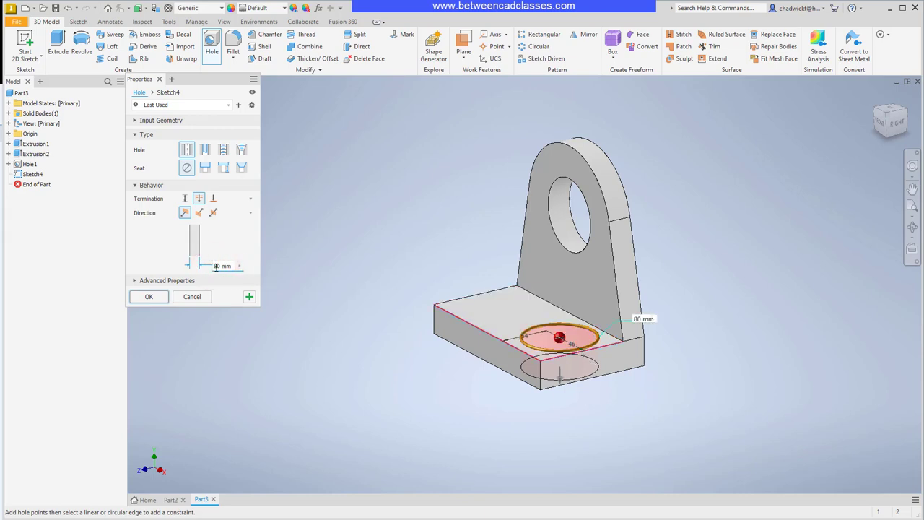
{"action": "key", "text": "BackSpace"}
{"action": "key", "text": "BackSpace"}
{"action": "type", "text": "52"}
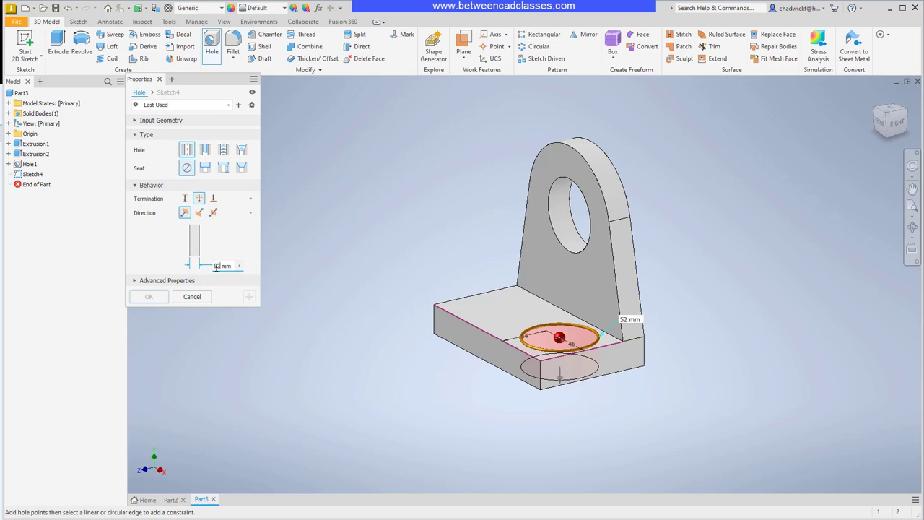
{"action": "left_click", "coordinate": [199, 199]}
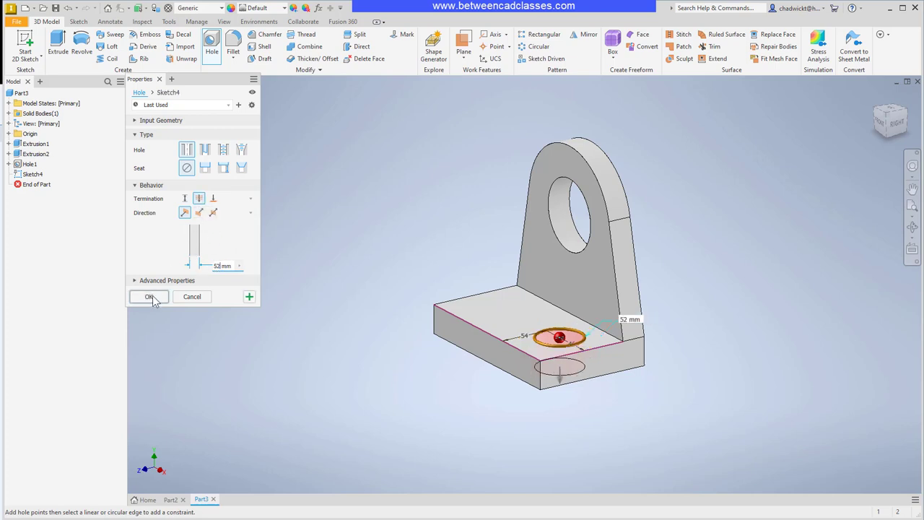
{"action": "left_click", "coordinate": [150, 296]}
{"action": "middle_click_drag", "start_coordinate": [462, 428], "coordinate": [486, 439], "text": "shift"}
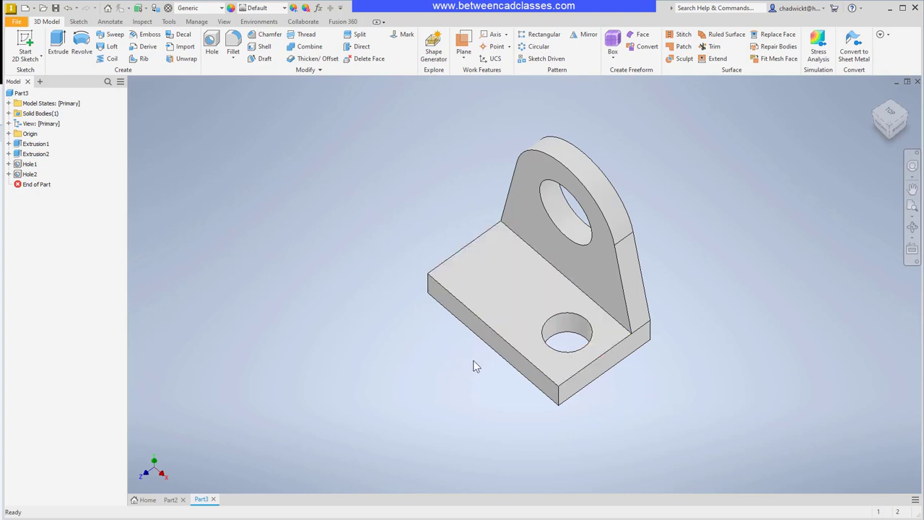
Expand the Origin folder and preview where the YZ Plane cuts the part.
{"action": "left_click", "coordinate": [8, 133]}
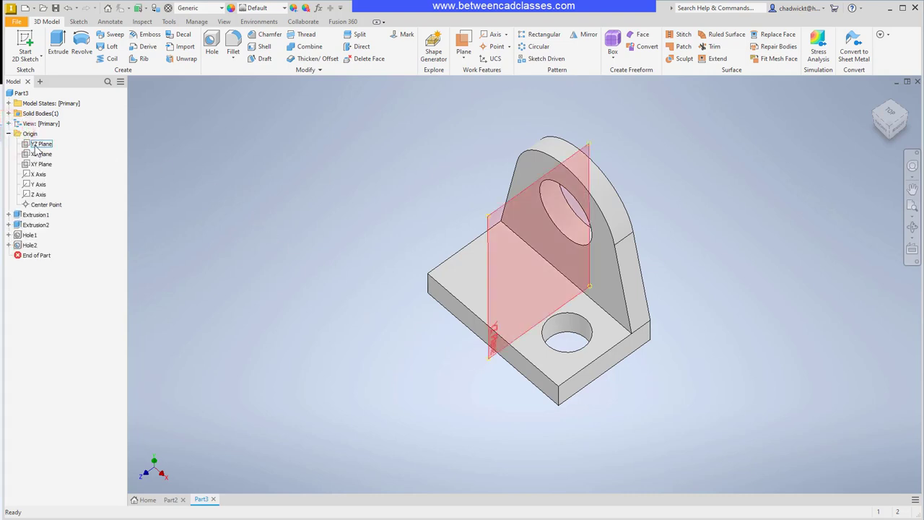
{"action": "left_click", "coordinate": [36, 147]}
{"action": "middle_click_drag", "start_coordinate": [394, 398], "coordinate": [415, 376], "text": "shift"}
{"action": "left_click", "coordinate": [411, 375]}
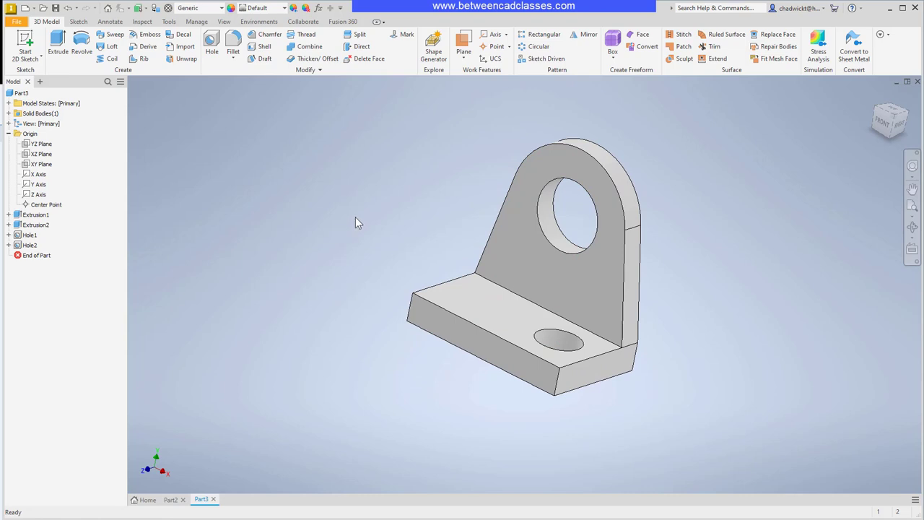
Mirror Hole2 about the YZ plane to preview a matching second base hole.
{"action": "left_click", "coordinate": [586, 36]}
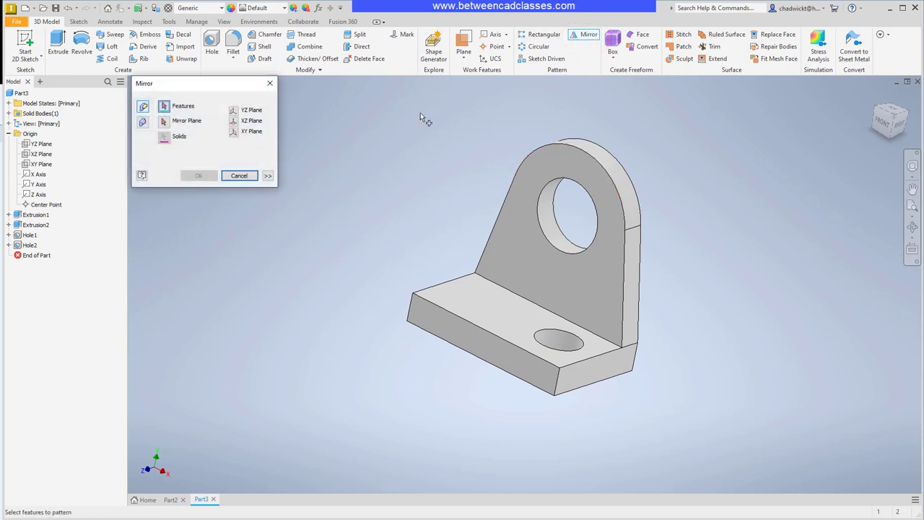
{"action": "left_click", "coordinate": [553, 336]}
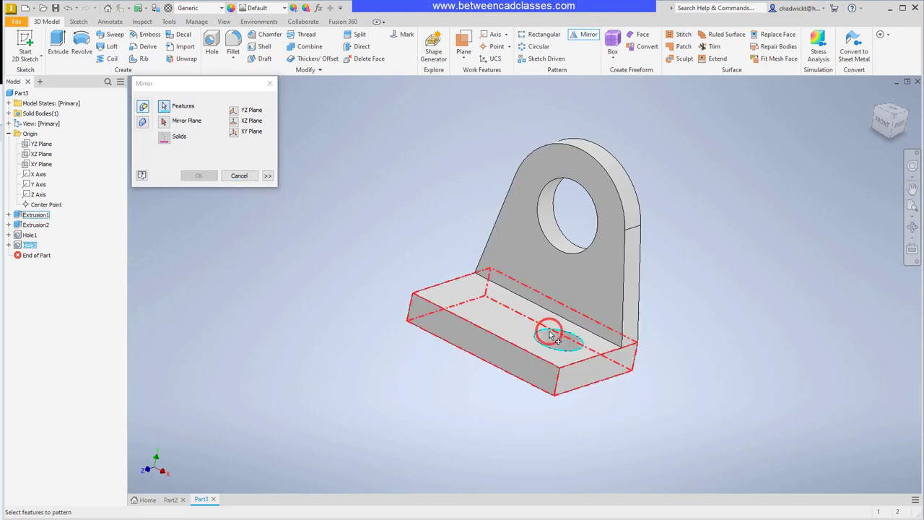
{"action": "left_click", "coordinate": [164, 123]}
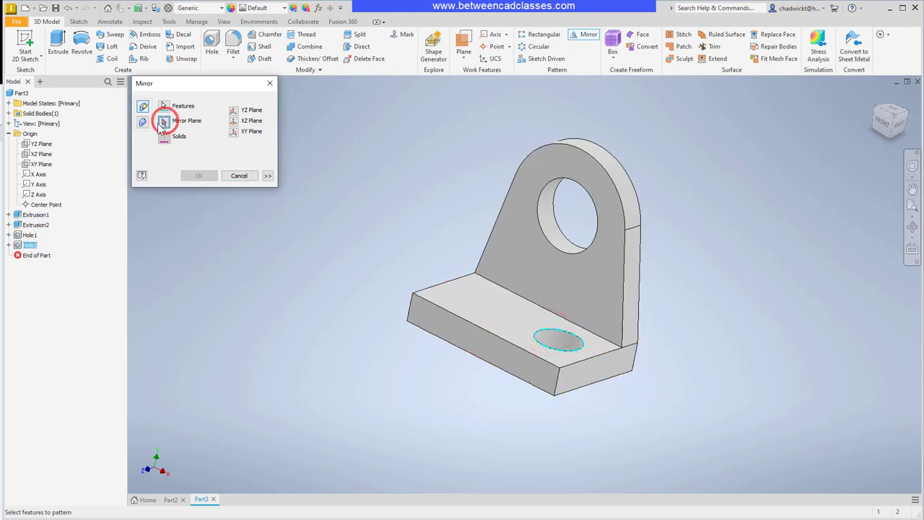
{"action": "left_click", "coordinate": [44, 145]}
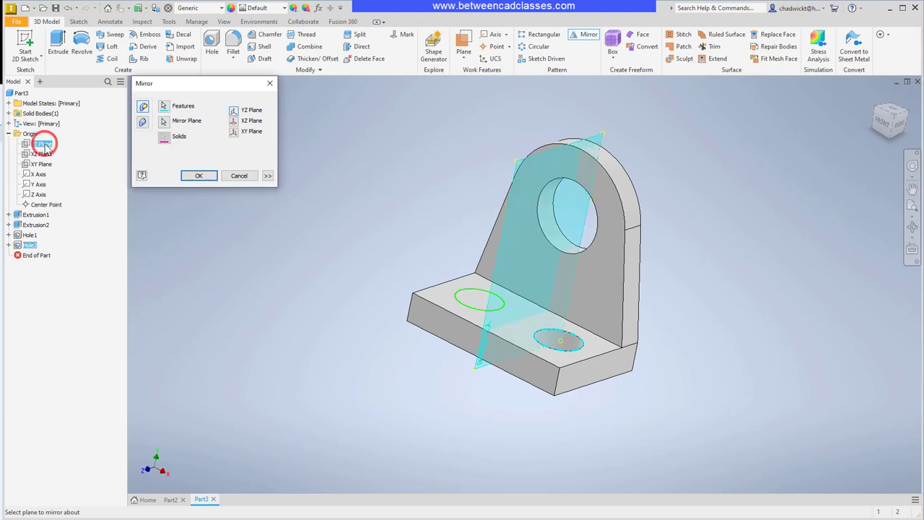
Confirm the Hole2 mirror and orbit the model to view both base holes.
{"action": "left_click", "coordinate": [204, 177]}
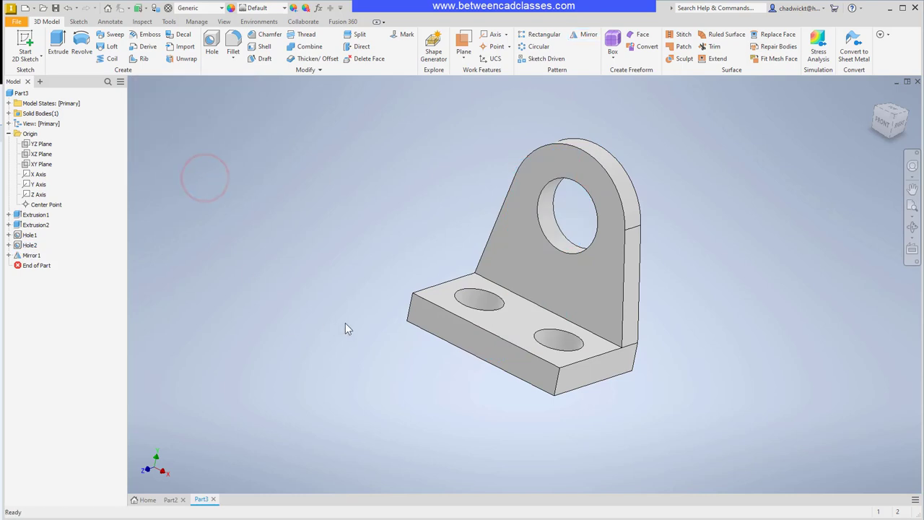
{"action": "middle_click_drag", "start_coordinate": [345, 326], "coordinate": [334, 341], "text": "shift"}
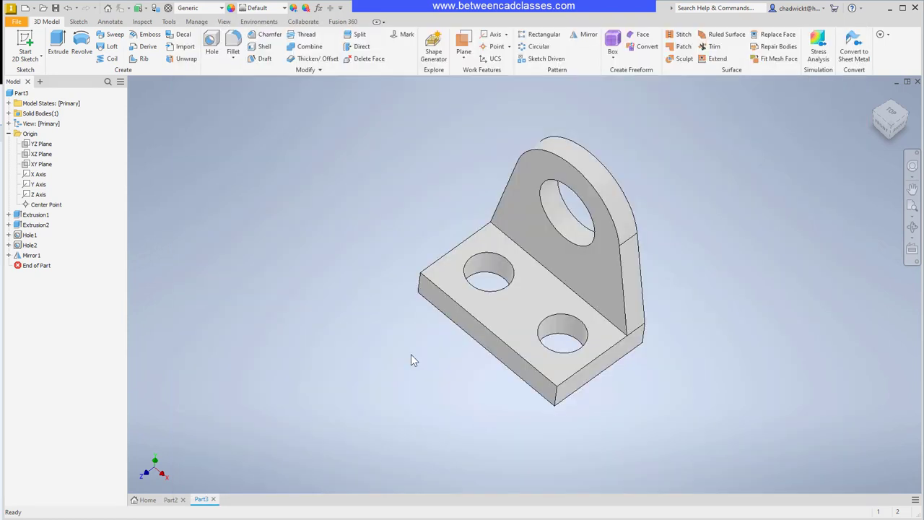
Chamfer the base's two outer vertical corner edges by 38 mm.
{"action": "left_click", "coordinate": [269, 34]}
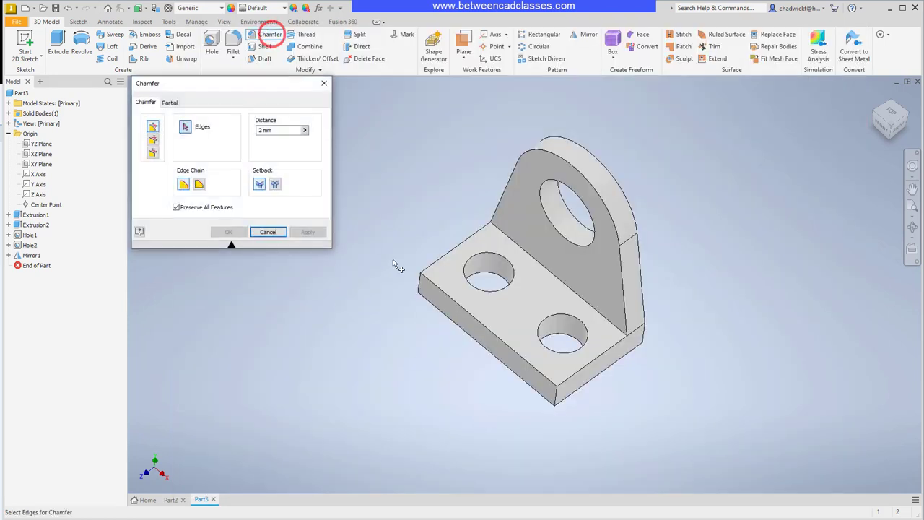
{"action": "left_click", "coordinate": [420, 284]}
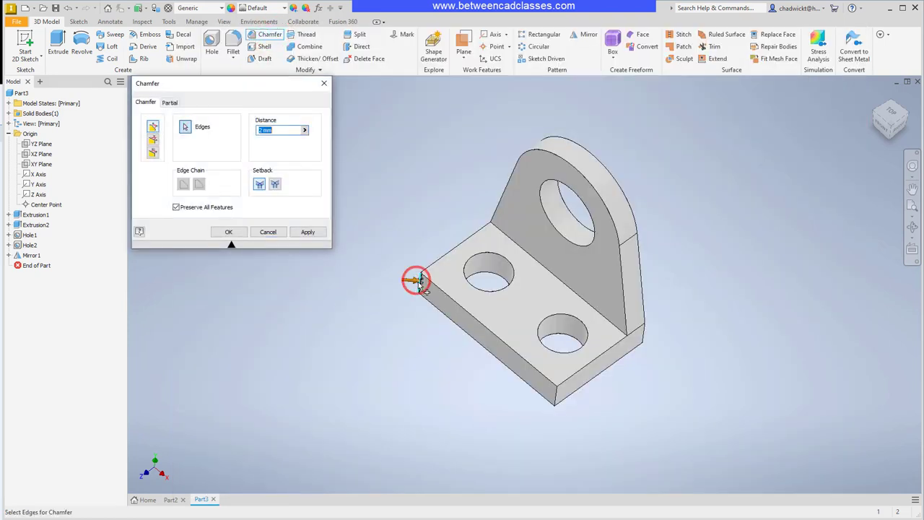
{"action": "left_click", "coordinate": [557, 397]}
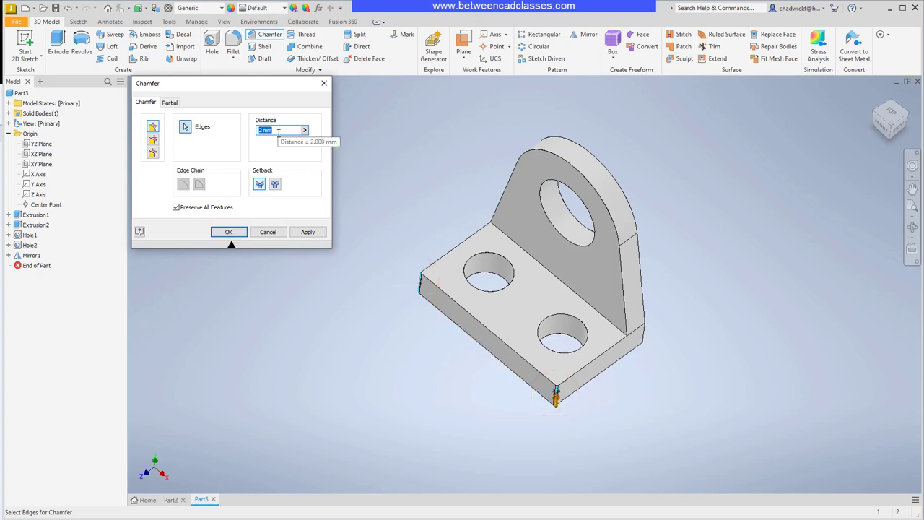
{"action": "type", "text": "38"}
{"action": "left_click", "coordinate": [229, 231]}
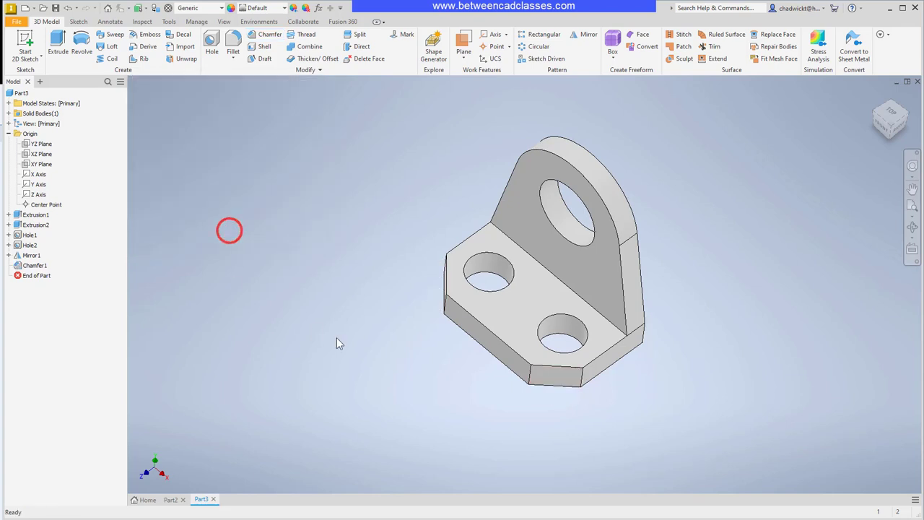
{"action": "scroll", "coordinate": [366, 323], "scroll_direction": "up", "scroll_amount": 3}
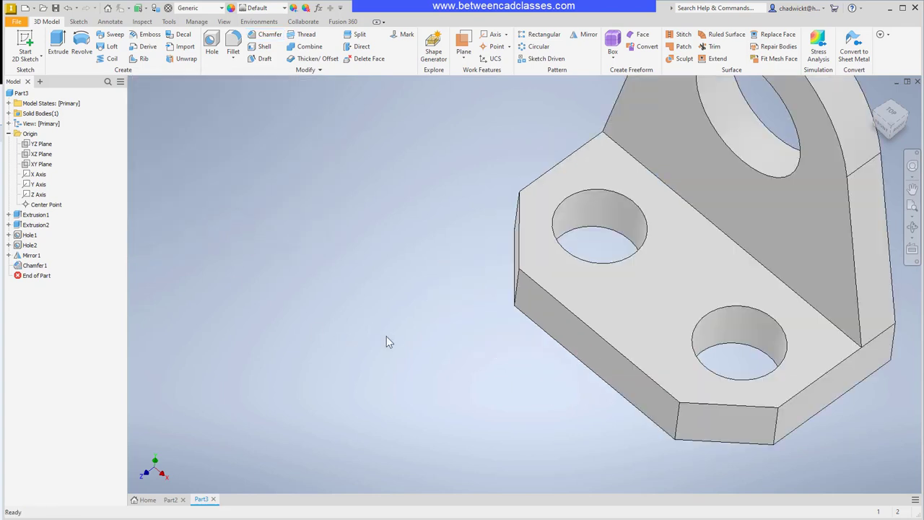
{"action": "scroll", "coordinate": [460, 373], "scroll_direction": "down", "scroll_amount": 3}
{"action": "mouse_move", "coordinate": [460, 373]}
{"action": "middle_mouse_down", "text": "shift"}
{"action": "mouse_move", "coordinate": [459, 345]}
{"action": "mouse_move", "coordinate": [467, 348]}
{"action": "mouse_move", "coordinate": [402, 371]}
{"action": "middle_mouse_up", "text": "shift"}
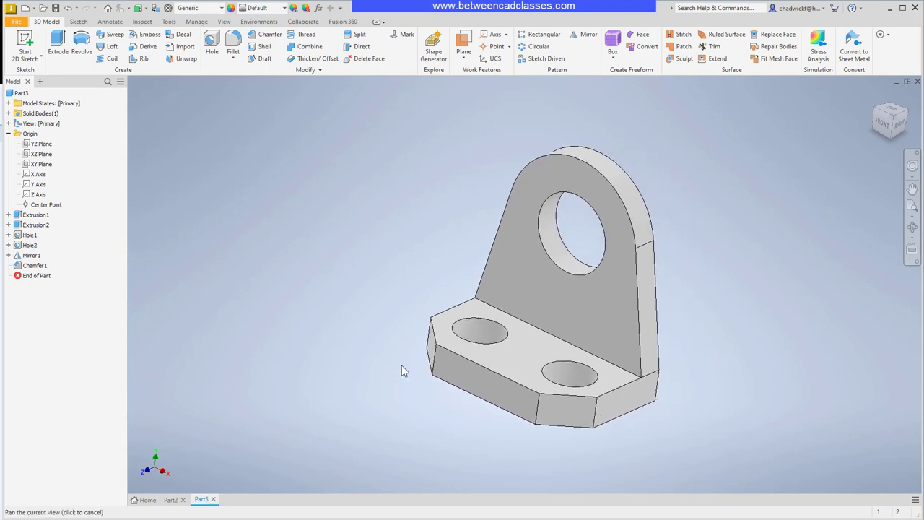
Sketch a two-point rectangle on the base face from its outer edge to the upright.
{"action": "left_click", "coordinate": [25, 42]}
{"action": "left_click", "coordinate": [519, 357]}
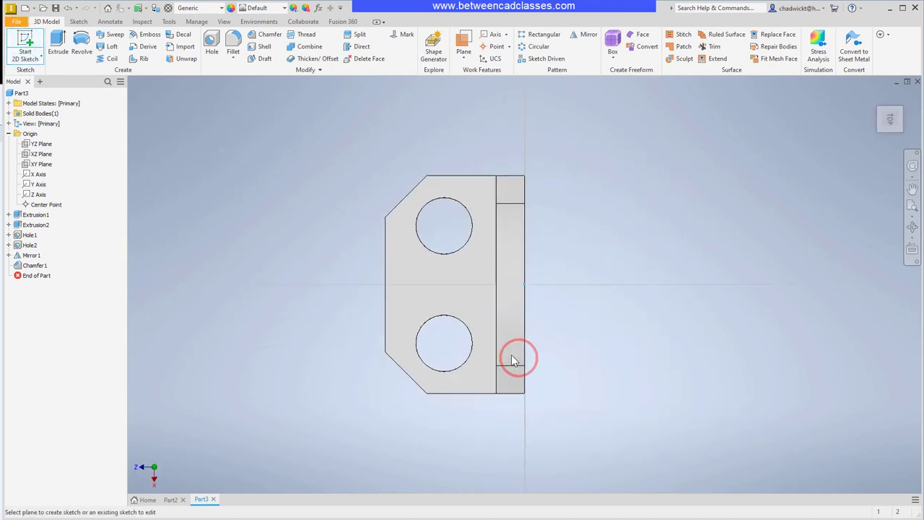
{"action": "left_click", "coordinate": [133, 40]}
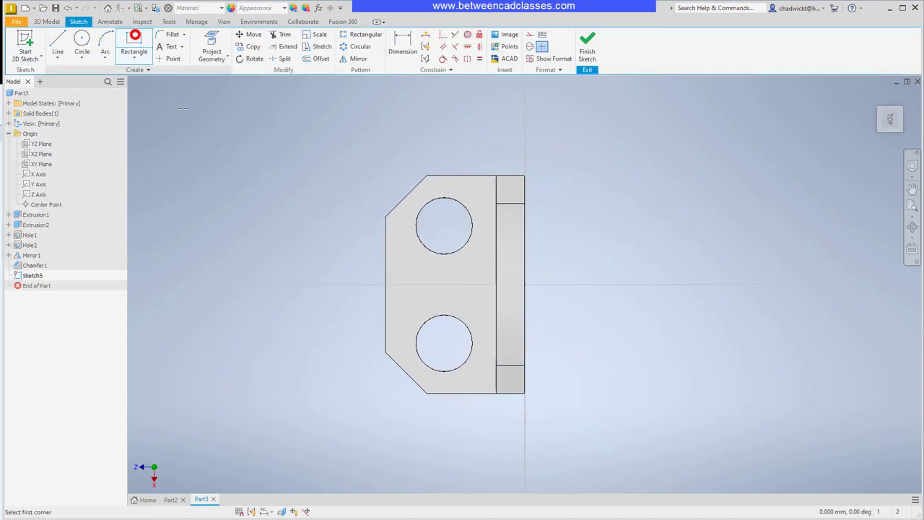
{"action": "left_click", "coordinate": [385, 267]}
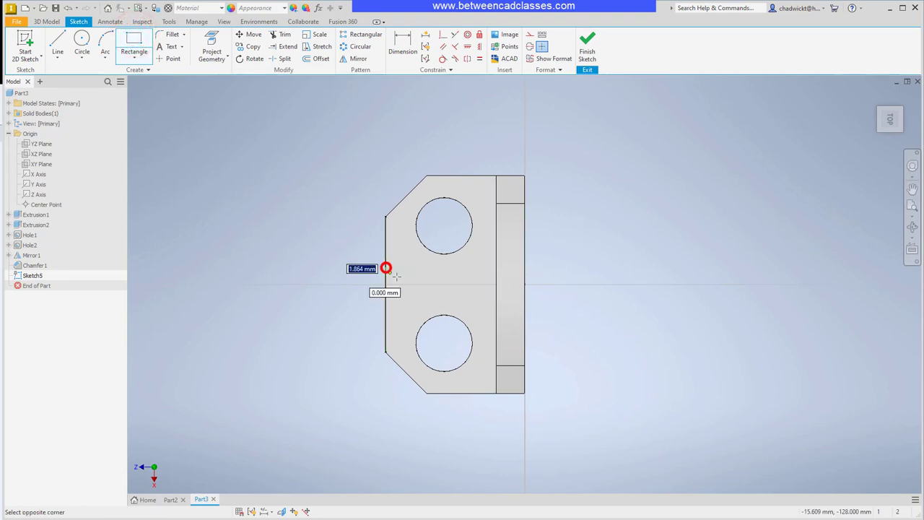
{"action": "left_click", "coordinate": [495, 306]}
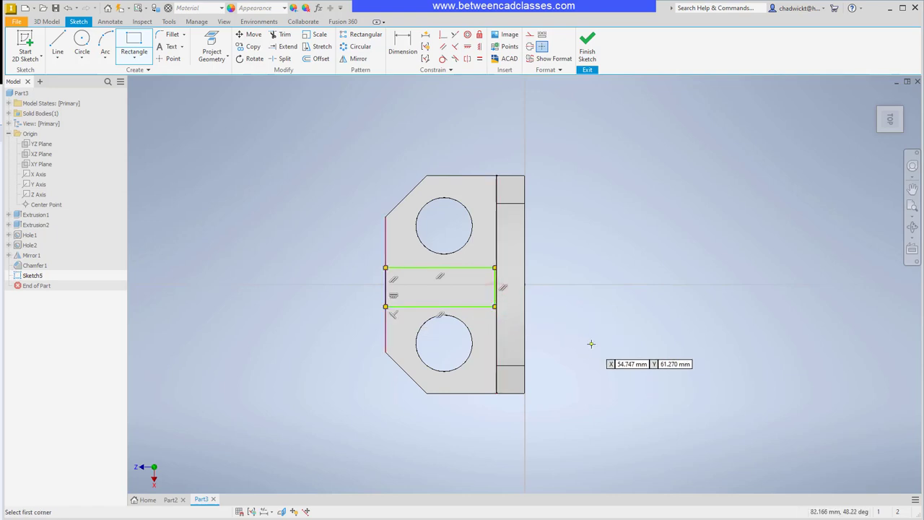
{"action": "scroll", "coordinate": [528, 311], "scroll_direction": "up", "scroll_amount": 3}
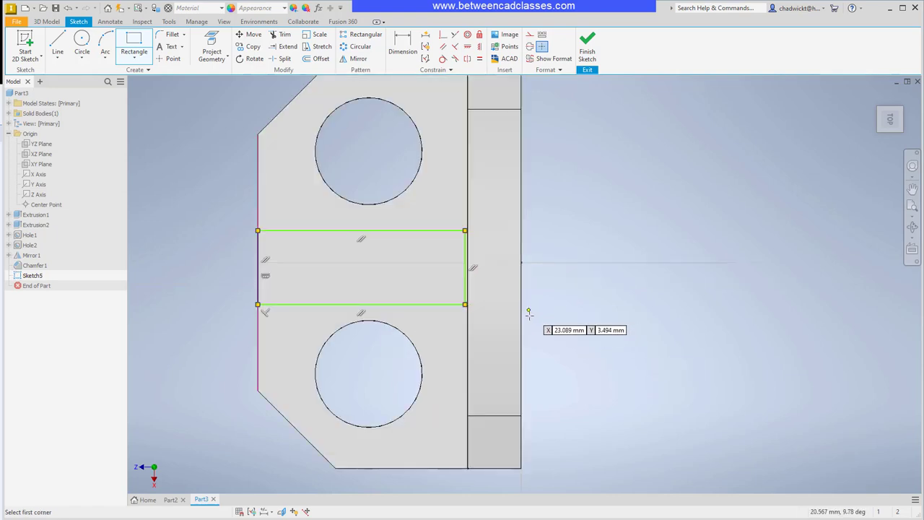
{"action": "middle_click_drag", "start_coordinate": [536, 330], "coordinate": [547, 326], "text": "shift"}
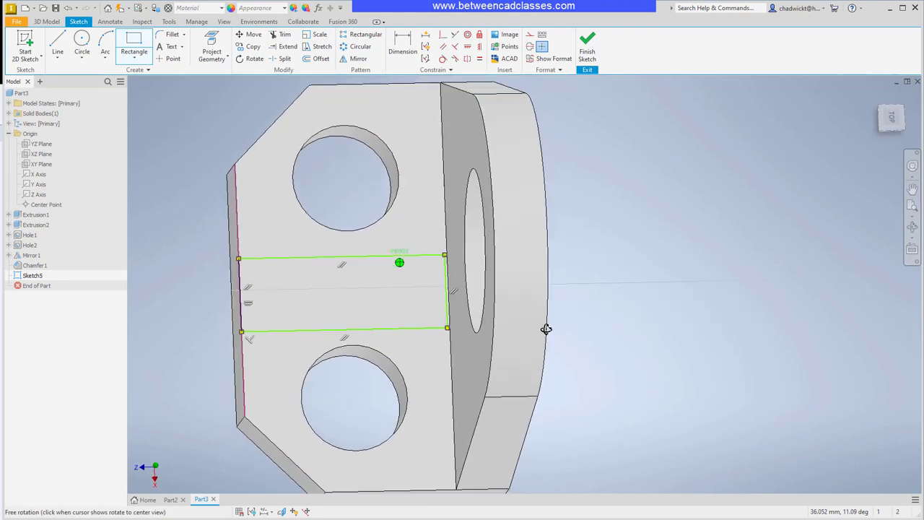
Constrain the rectangle symmetric using the upright's edge and the opposite line.
{"action": "left_click", "coordinate": [455, 34]}
{"action": "left_click", "coordinate": [442, 160]}
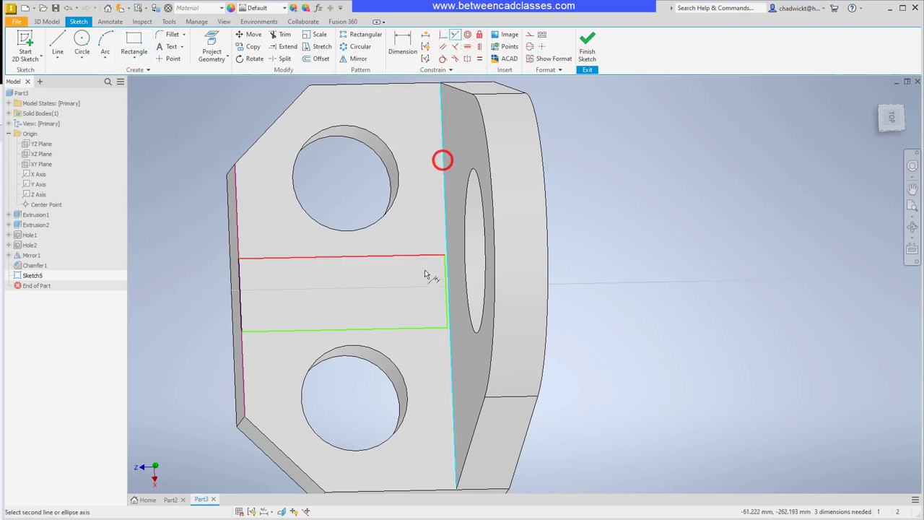
{"action": "left_click", "coordinate": [444, 300]}
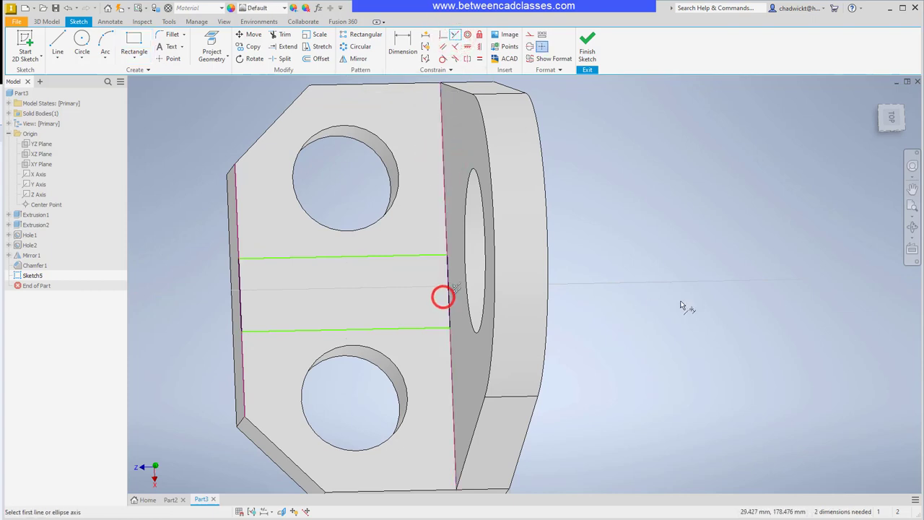
{"action": "key", "text": "Escape"}
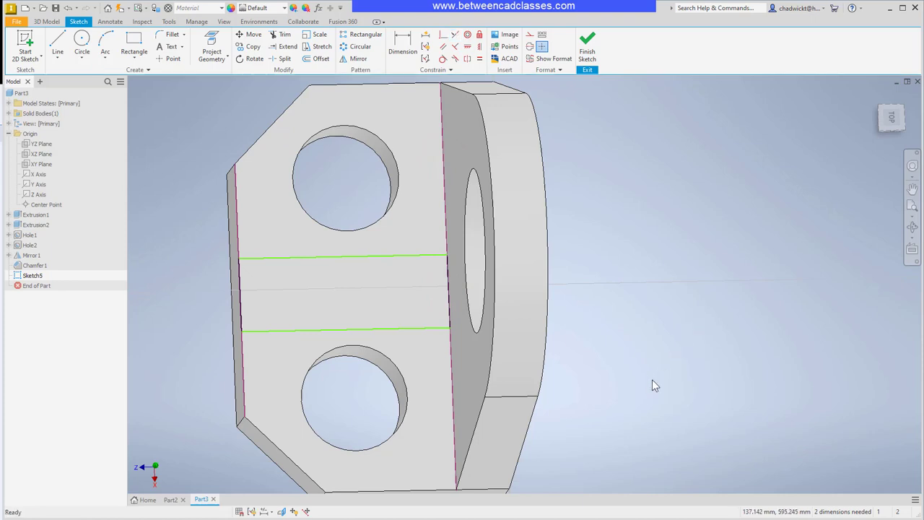
{"action": "scroll", "coordinate": [652, 379], "scroll_direction": "down", "scroll_amount": 3}
{"action": "middle_click_drag", "start_coordinate": [646, 392], "coordinate": [662, 374], "text": "shift"}
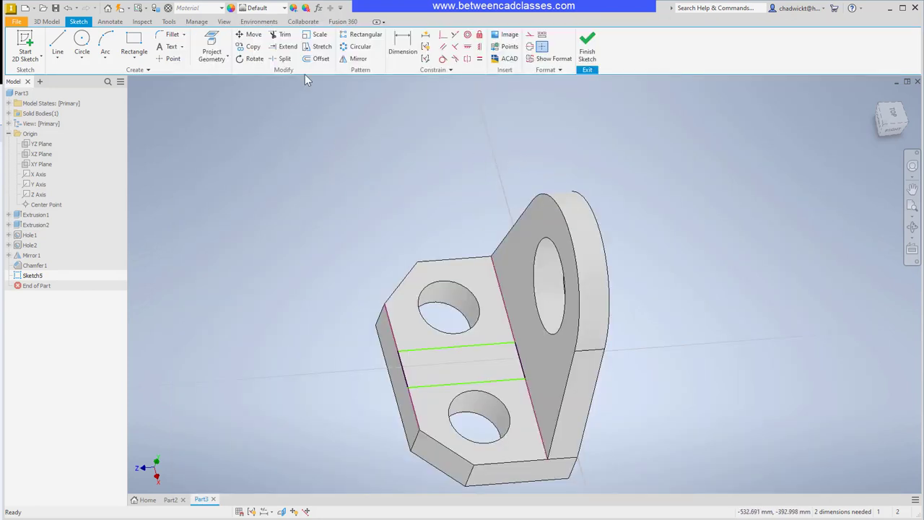
Dimension the rectangle to 36 wide and 44 from the base's corner.
{"action": "left_click", "coordinate": [397, 43]}
{"action": "left_click", "coordinate": [421, 350]}
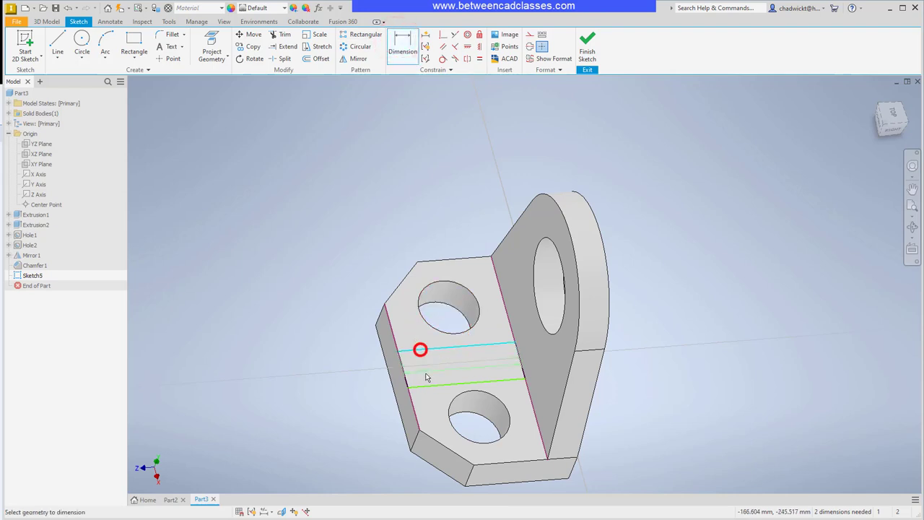
{"action": "left_click", "coordinate": [428, 386]}
{"action": "left_click", "coordinate": [328, 378]}
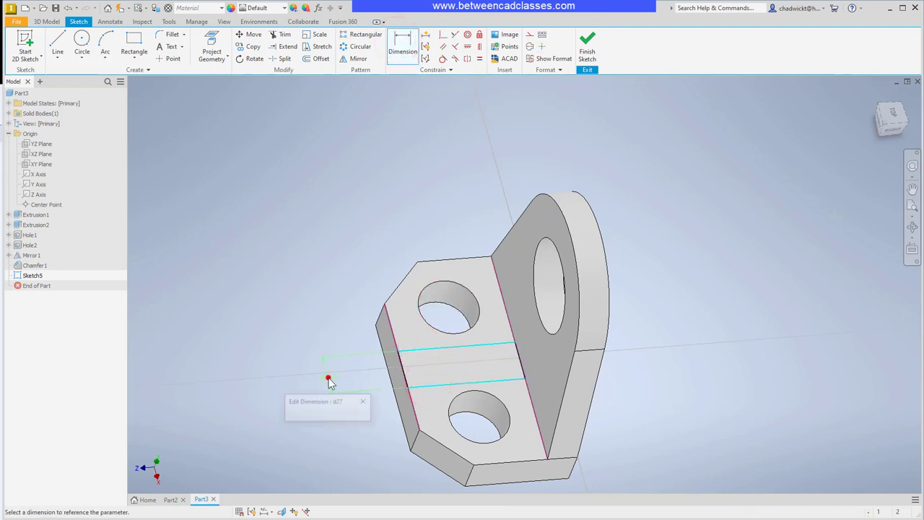
{"action": "type", "text": "36"}
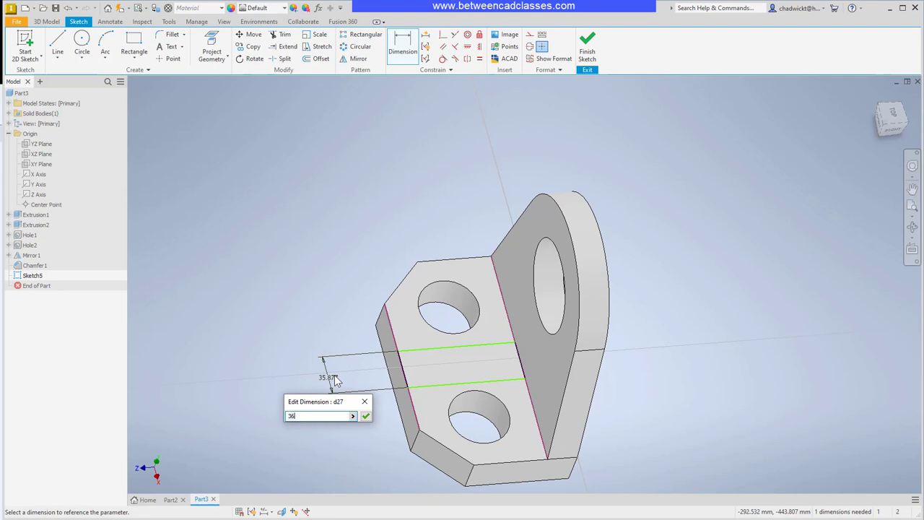
{"action": "key", "text": "Return"}
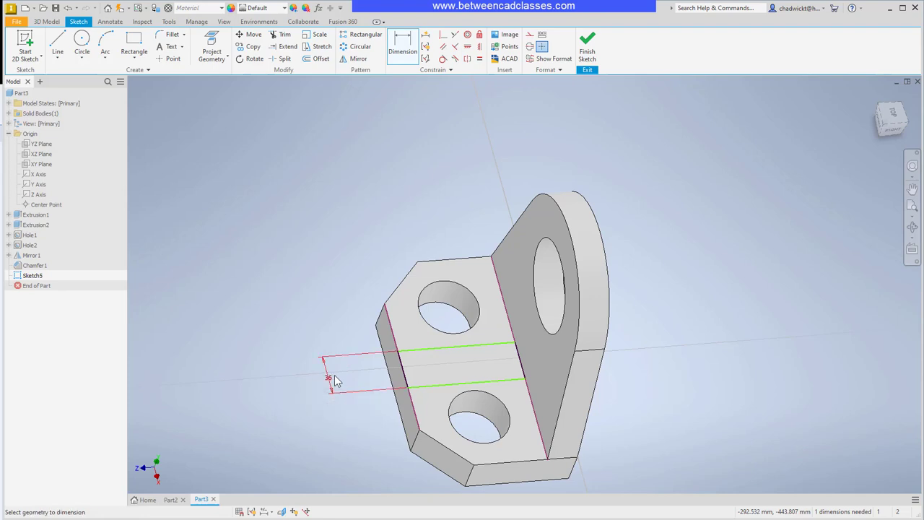
{"action": "left_click", "coordinate": [414, 350]}
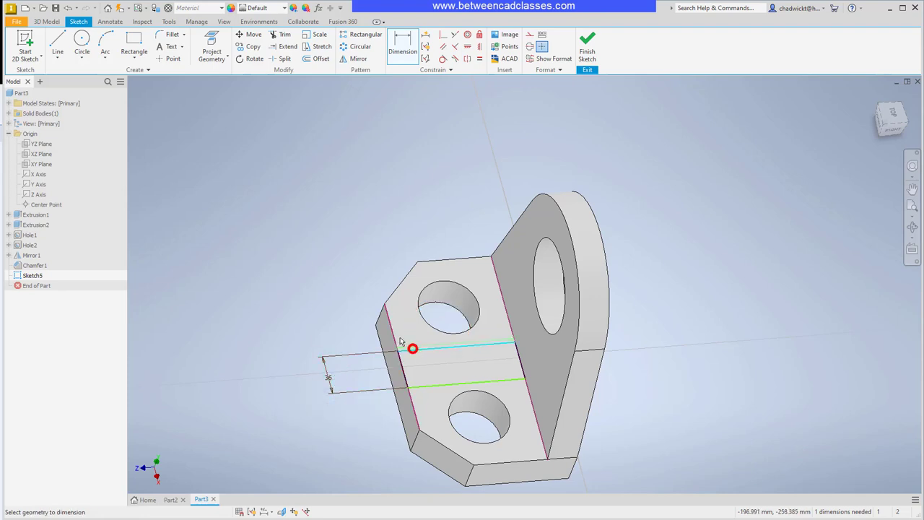
{"action": "left_click", "coordinate": [386, 304]}
{"action": "left_click", "coordinate": [309, 328]}
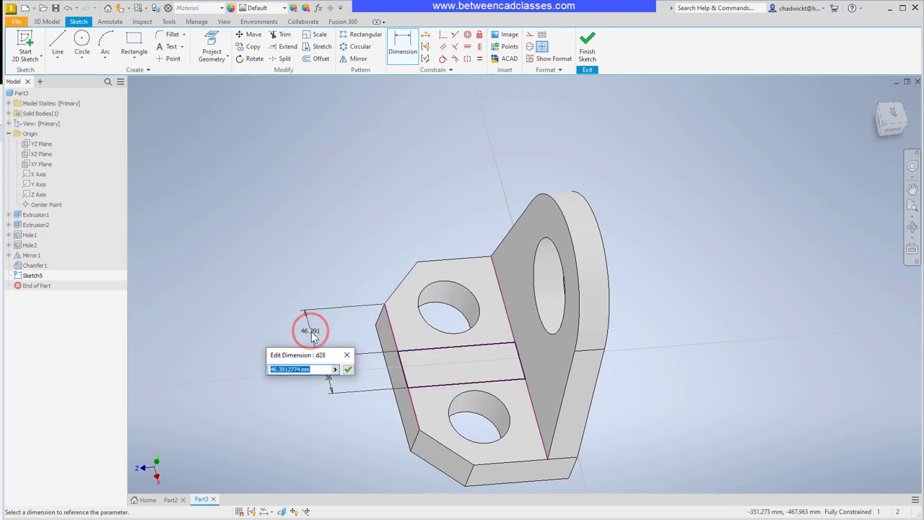
{"action": "type", "text": "44"}
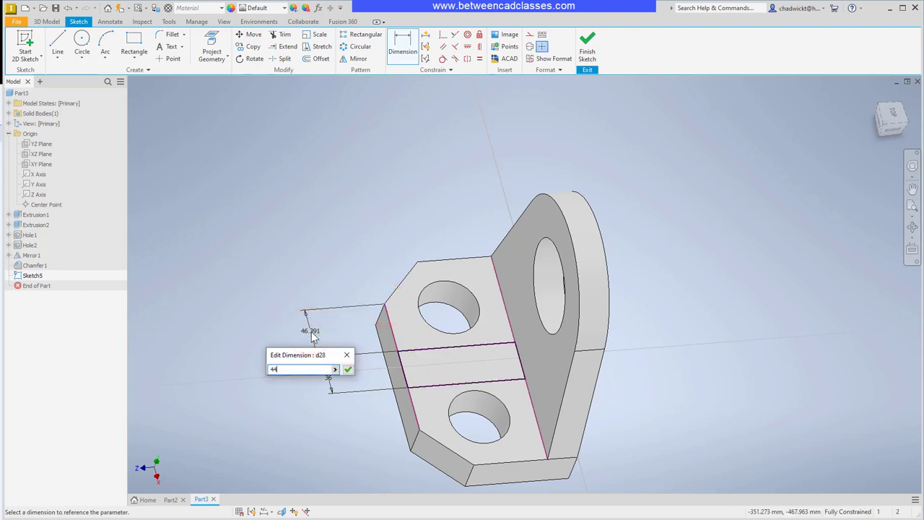
{"action": "key", "text": "Return"}
Finish the sketch and extrude the rectangle profile 10 mm into a raised block.
{"action": "left_click", "coordinate": [592, 50]}
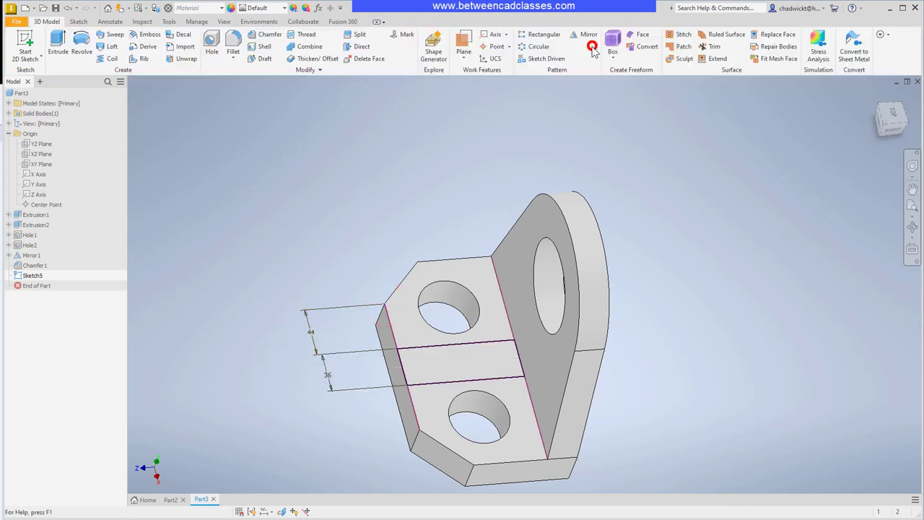
{"action": "left_click", "coordinate": [55, 45]}
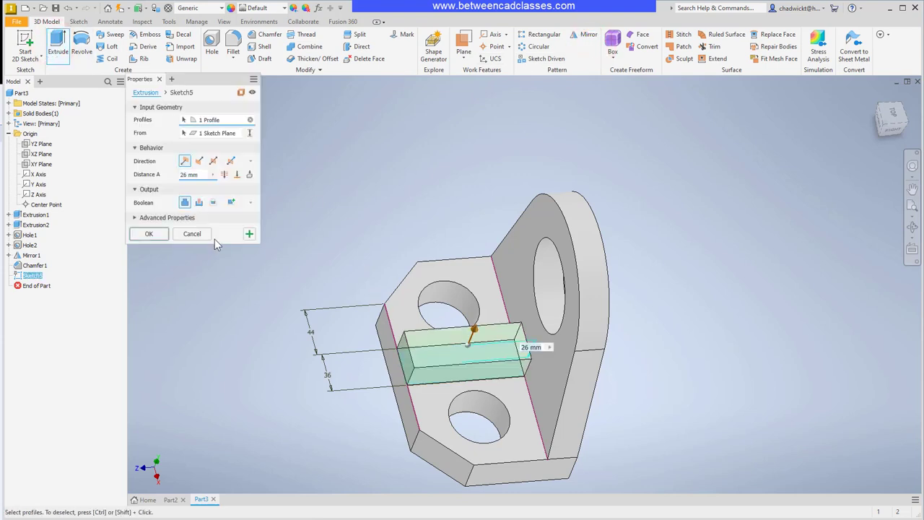
{"action": "type", "text": "10"}
{"action": "key", "text": "Return"}
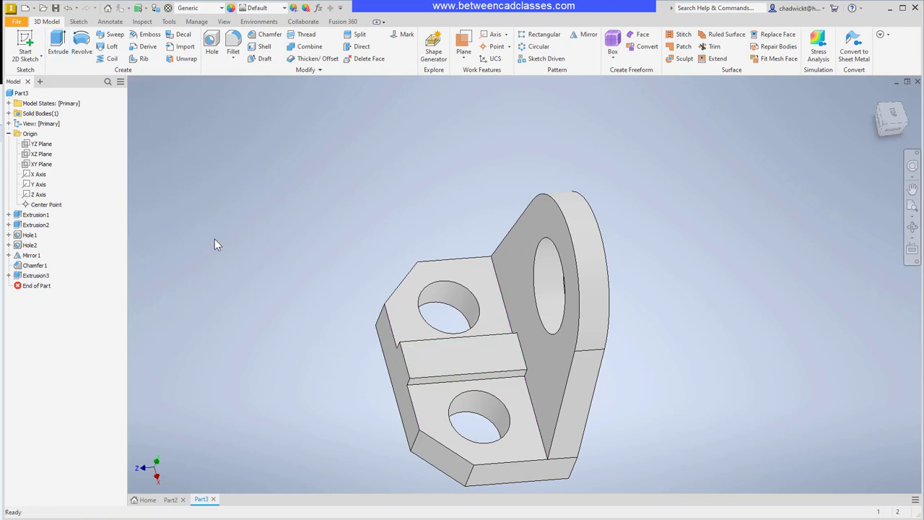
{"action": "left_click", "coordinate": [872, 95]}
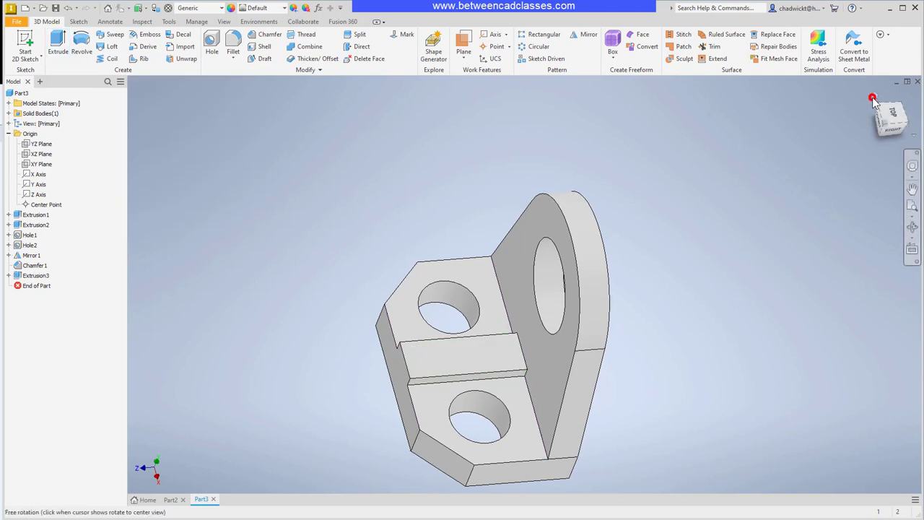